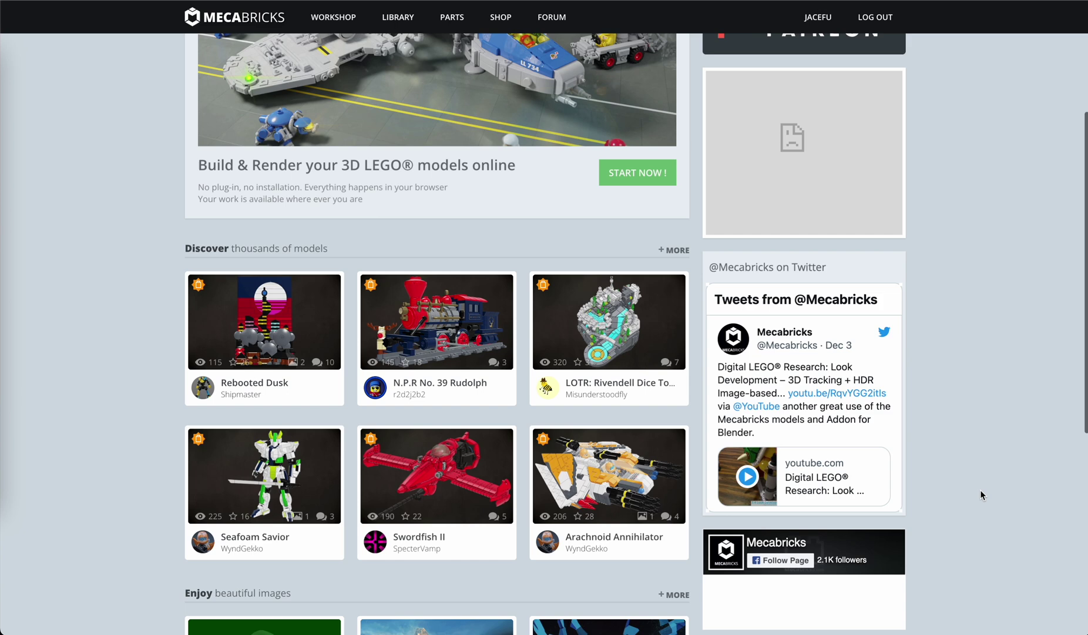
Step: Browse the Mecabricks homepage and enter the Workshop 3D editor
scroll(981, 493, down, 2)
scroll(980, 493, down, 2)
scroll(980, 493, down, 1)
scroll(981, 494, down, 2)
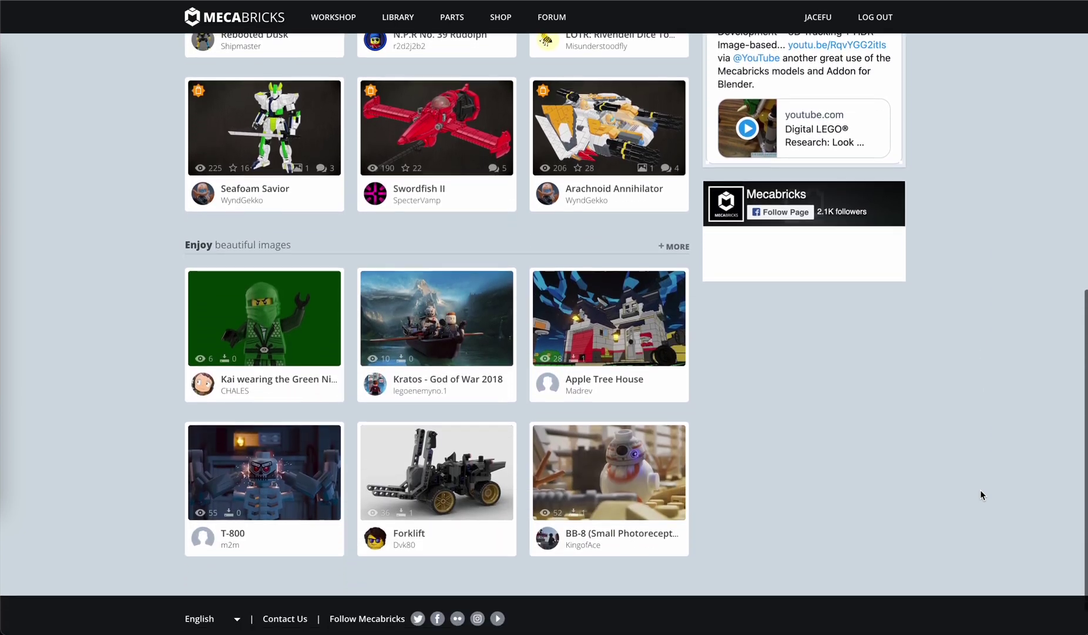
scroll(981, 493, down, 1)
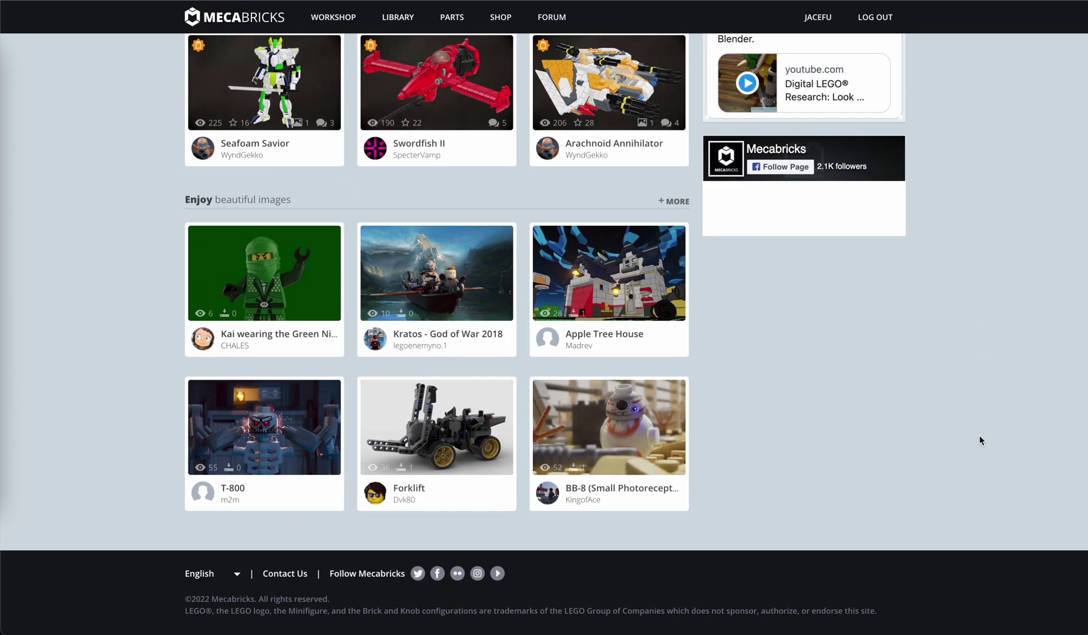
scroll(979, 438, up, 1)
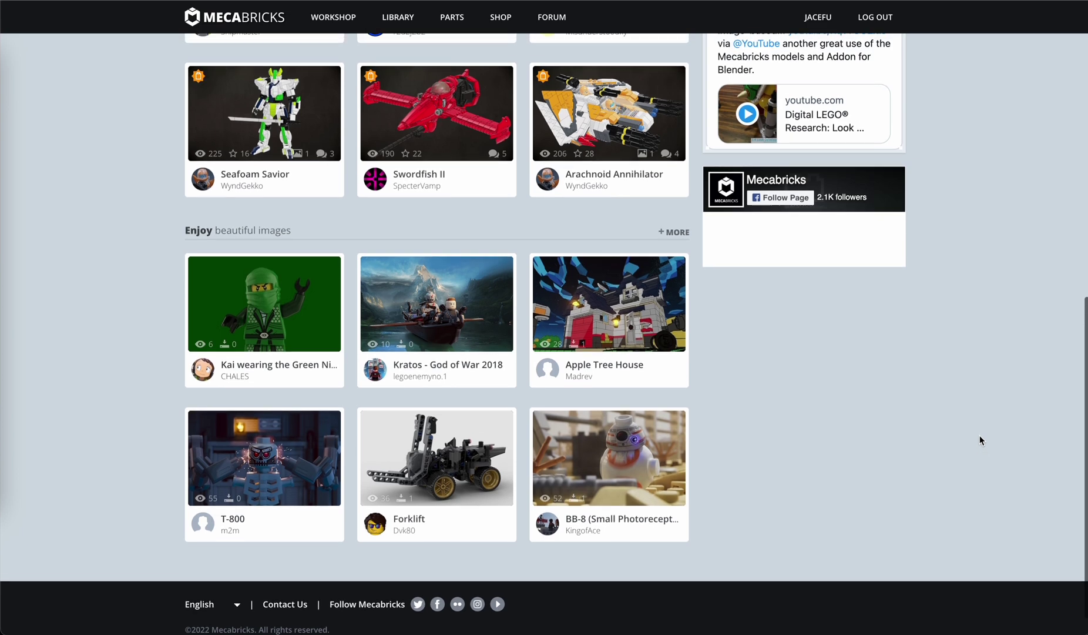
scroll(979, 435, up, 2)
scroll(980, 434, up, 2)
scroll(980, 434, up, 3)
scroll(979, 434, up, 5)
click(343, 22)
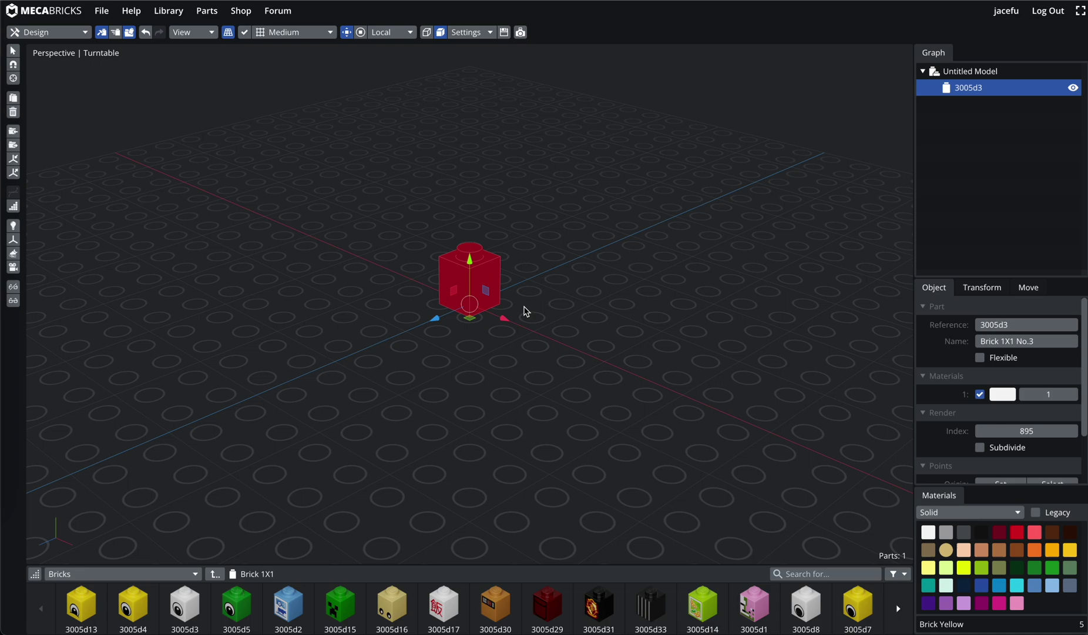
Step: Add a 3005d15 brick, shift it 12mm along X, and view the Razor Crest from the side
mouse_move(522, 309)
middle_down()
mouse_move(405, 294)
mouse_move(565, 310)
middle_up()
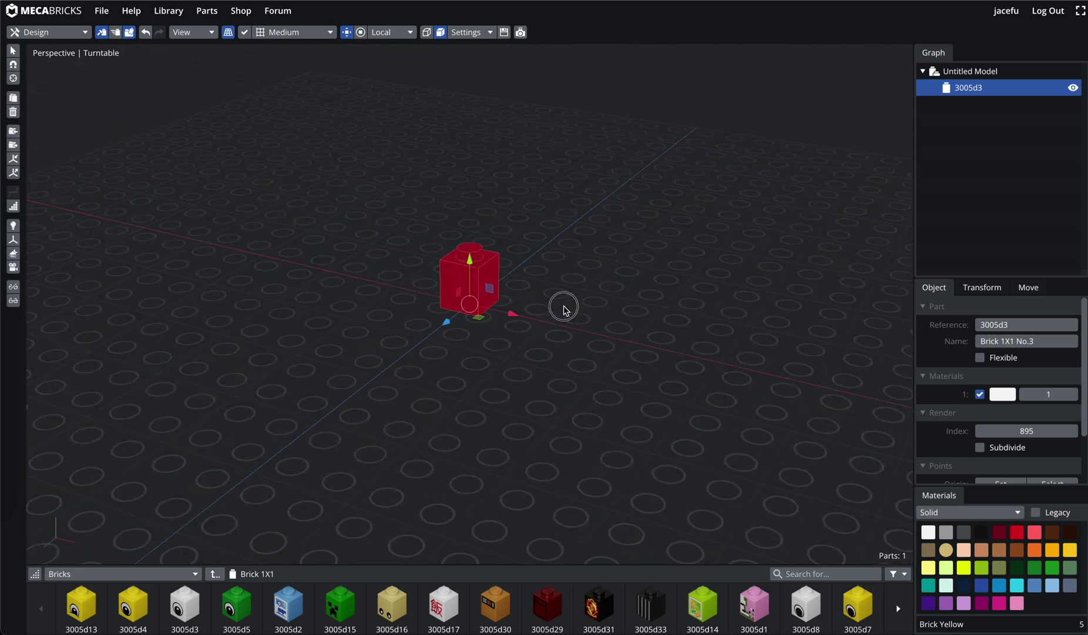
click(603, 300)
middle_drag(677, 299, 570, 299)
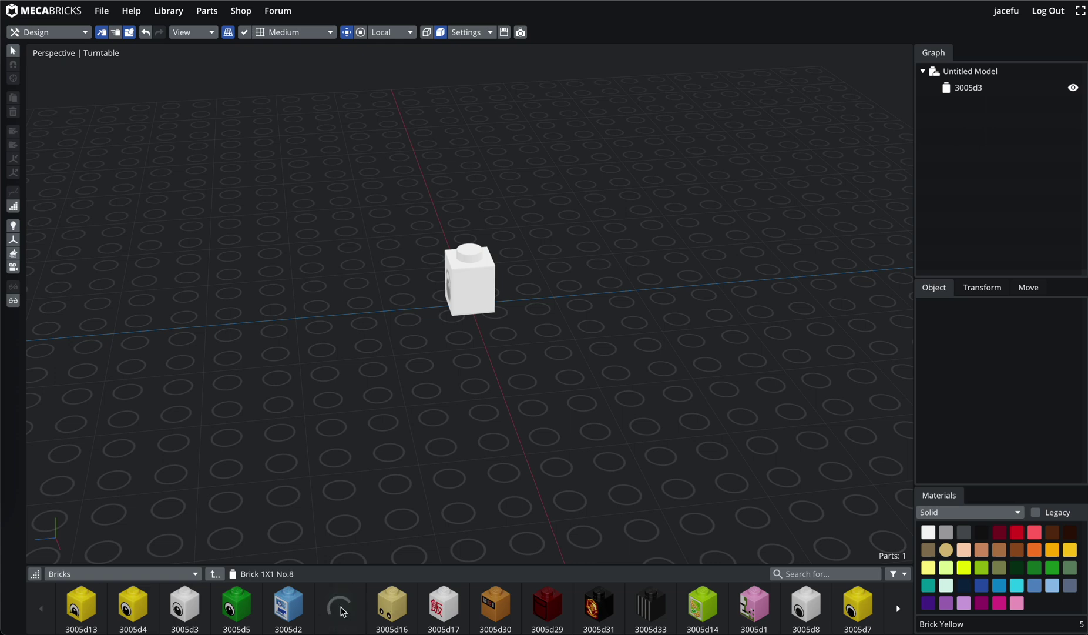
middle_drag(517, 393, 649, 375)
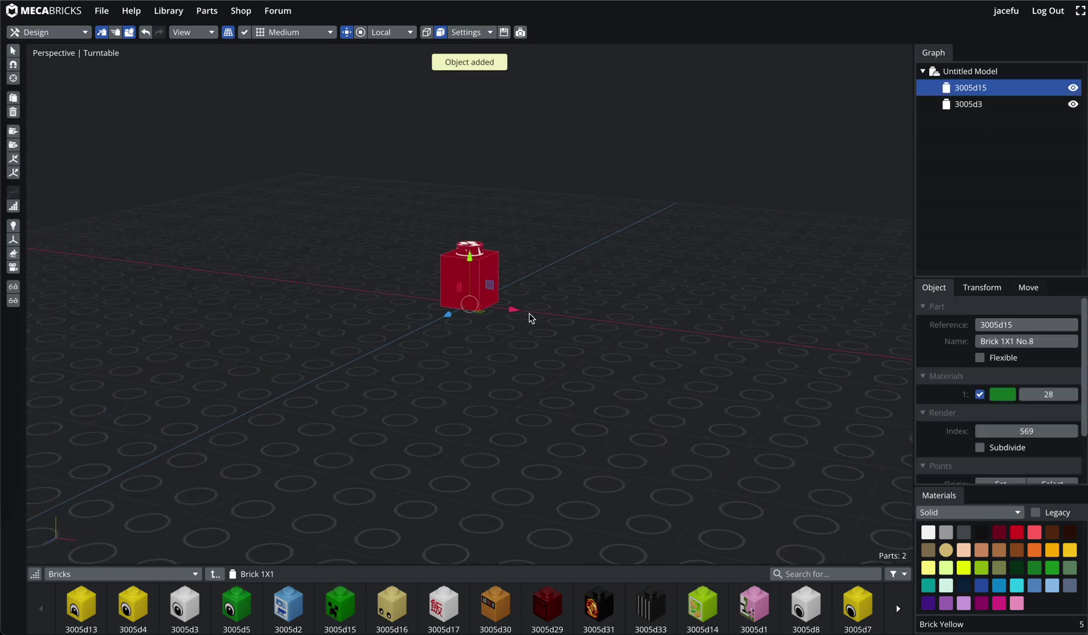
drag(515, 309, 570, 322)
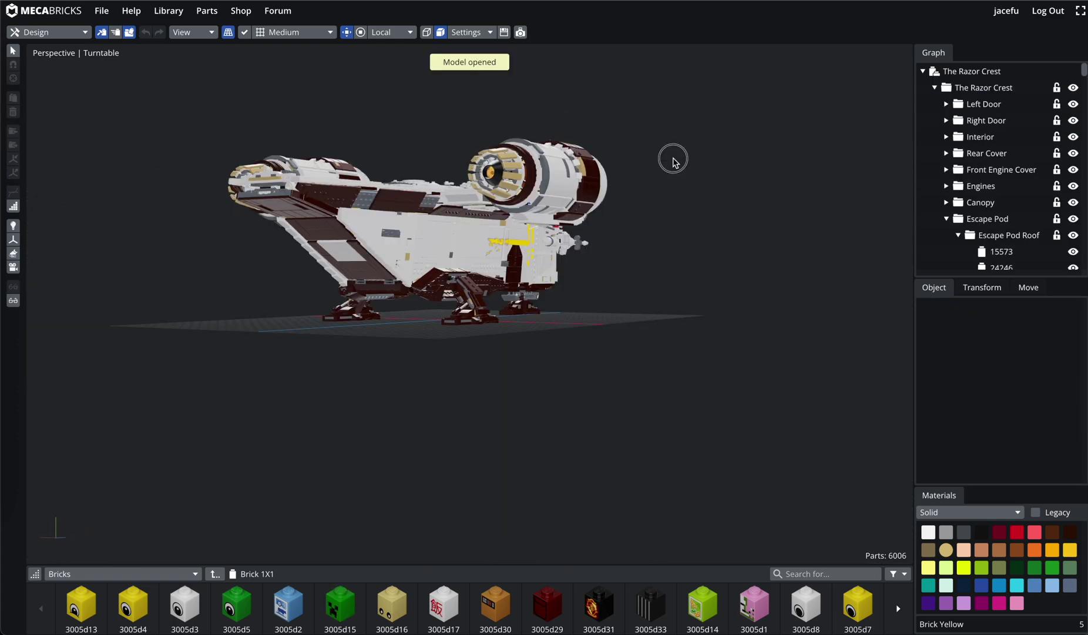
mouse_move(633, 175)
middle_down()
mouse_move(576, 168)
mouse_move(744, 169)
middle_up()
scroll(629, 165, up, 3)
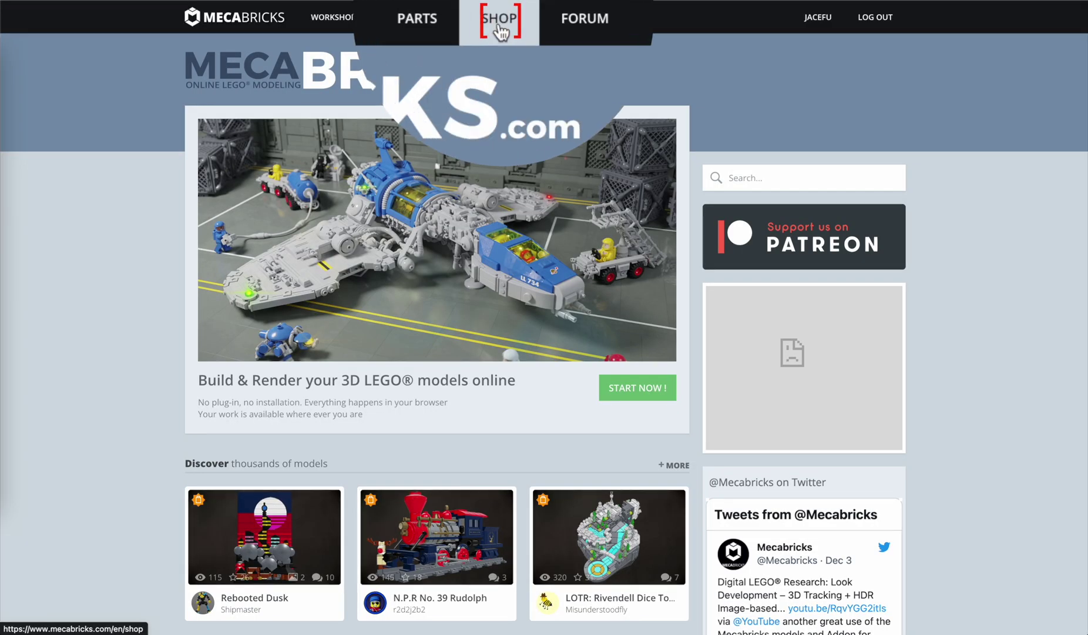
Step: Go to the Blender Advanced product page in the Mecabricks Shop
click(501, 24)
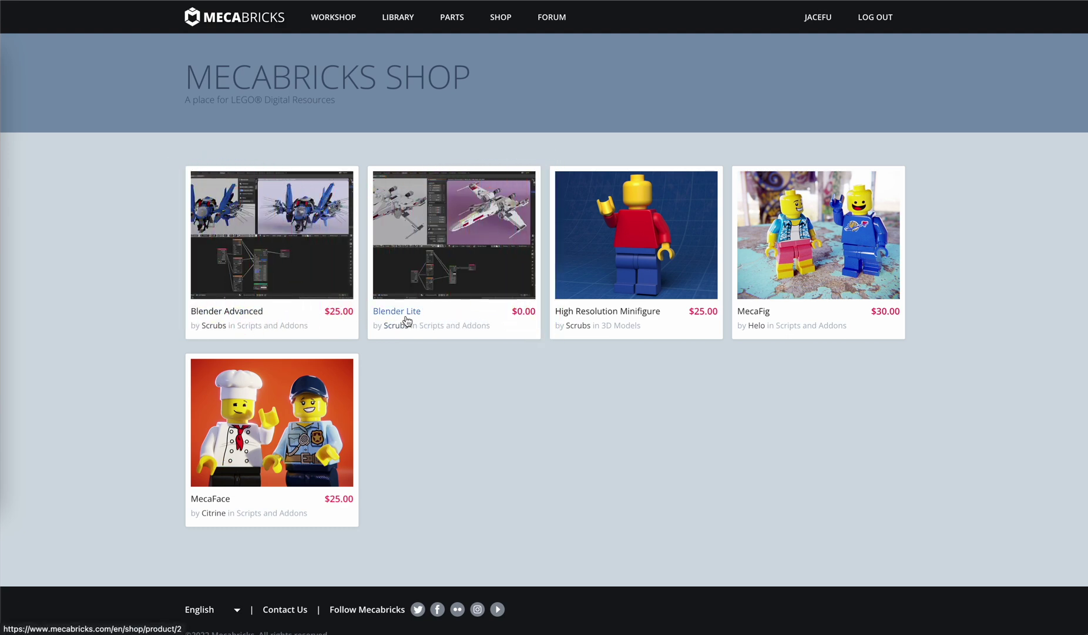
click(293, 269)
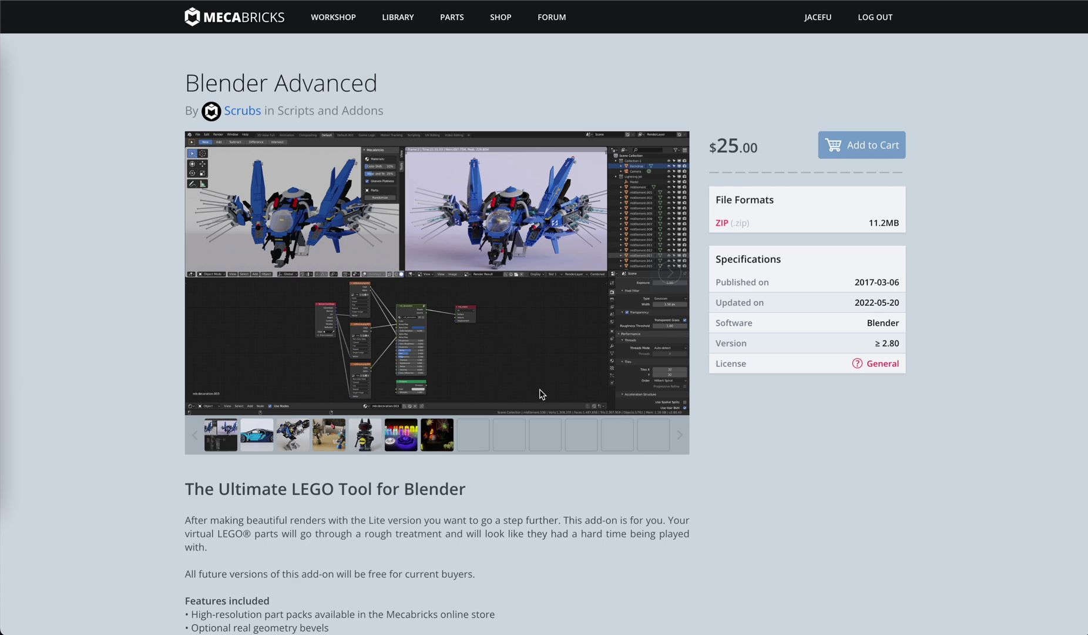
scroll(539, 391, down, 1)
scroll(540, 390, down, 1)
scroll(539, 391, down, 1)
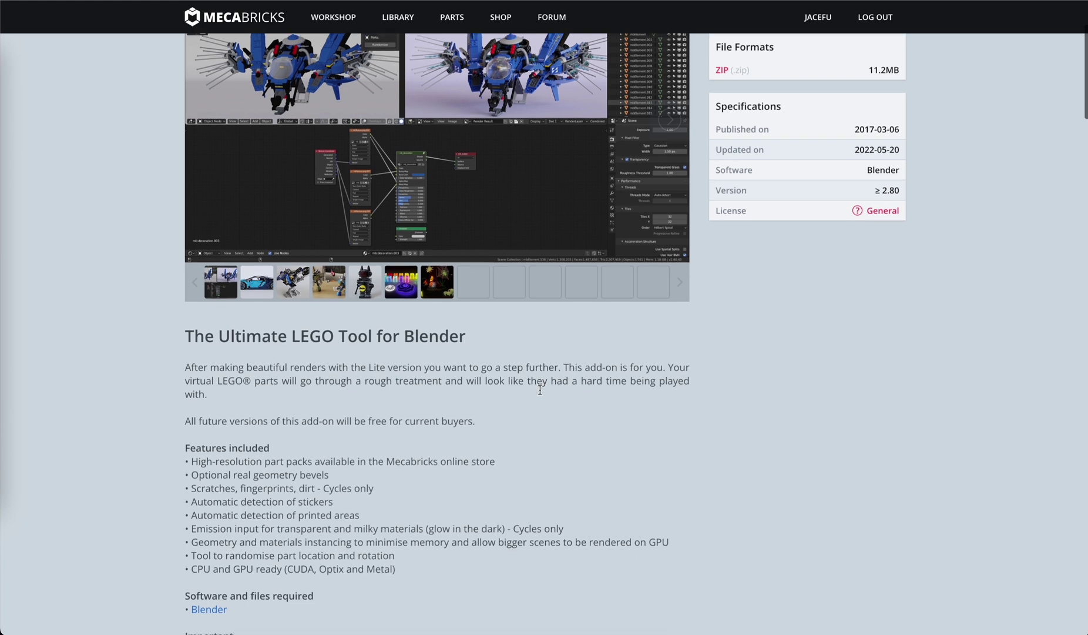
Step: Read down to the Lite-versus-Advanced versions table, then return to the page top
scroll(539, 390, down, 1)
scroll(540, 389, down, 1)
scroll(540, 391, down, 1)
scroll(540, 394, down, 1)
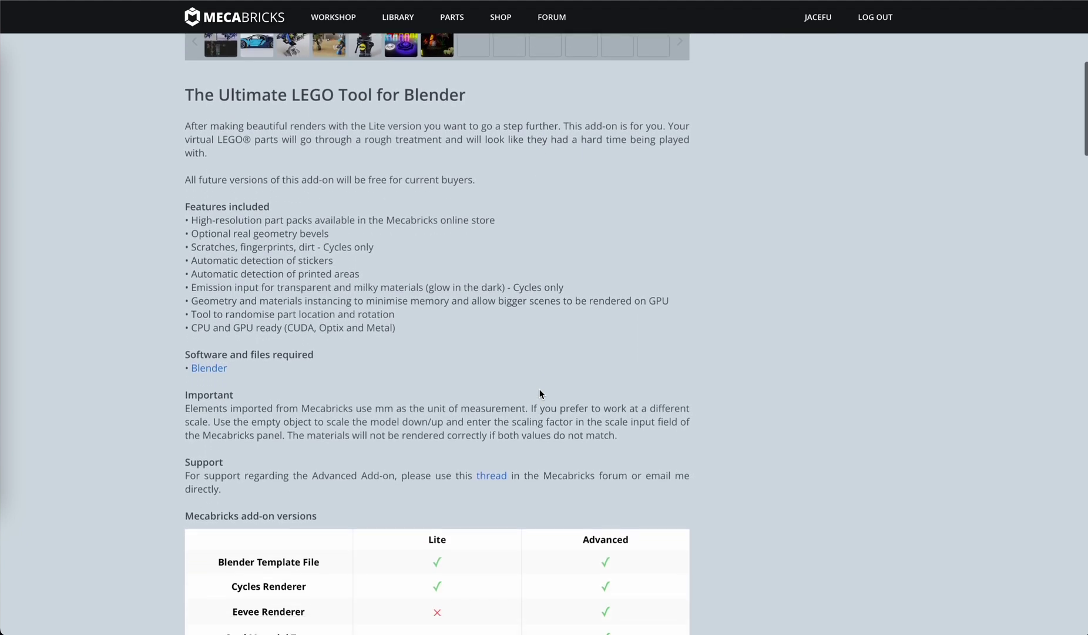
scroll(541, 393, down, 1)
scroll(540, 394, down, 1)
scroll(540, 393, down, 2)
scroll(541, 393, down, 1)
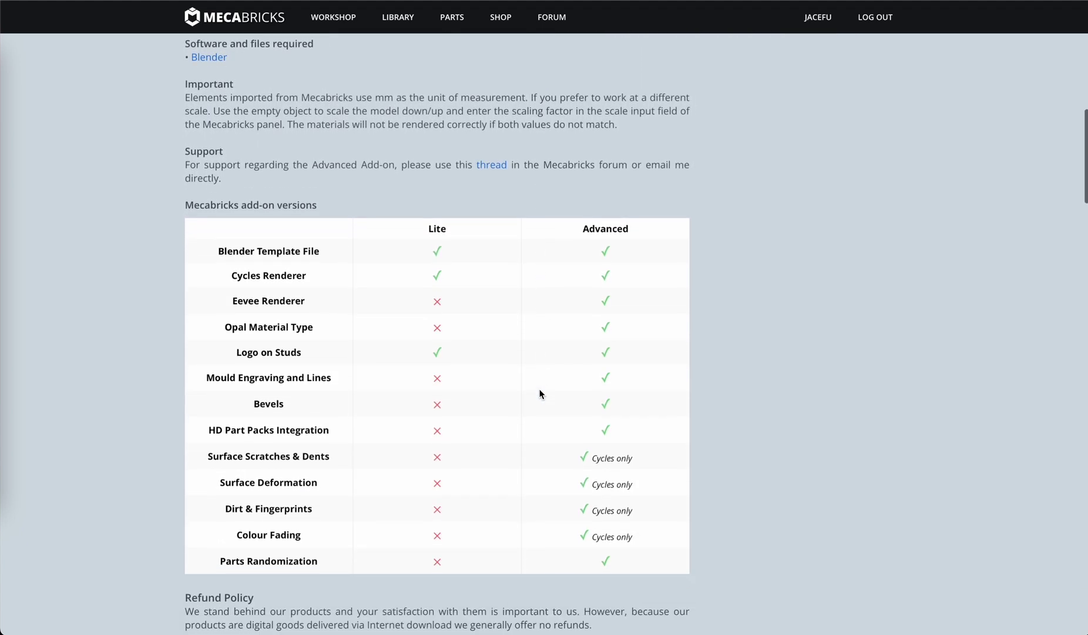
scroll(540, 391, down, 1)
scroll(539, 391, down, 1)
scroll(588, 399, down, 1)
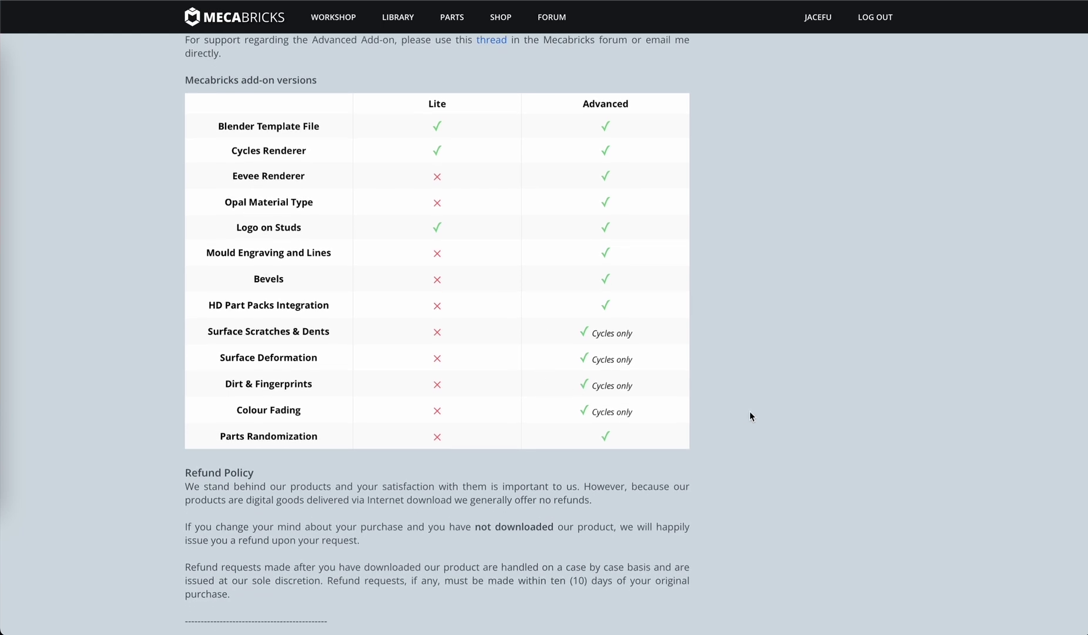
scroll(750, 411, down, 1)
scroll(750, 412, down, 2)
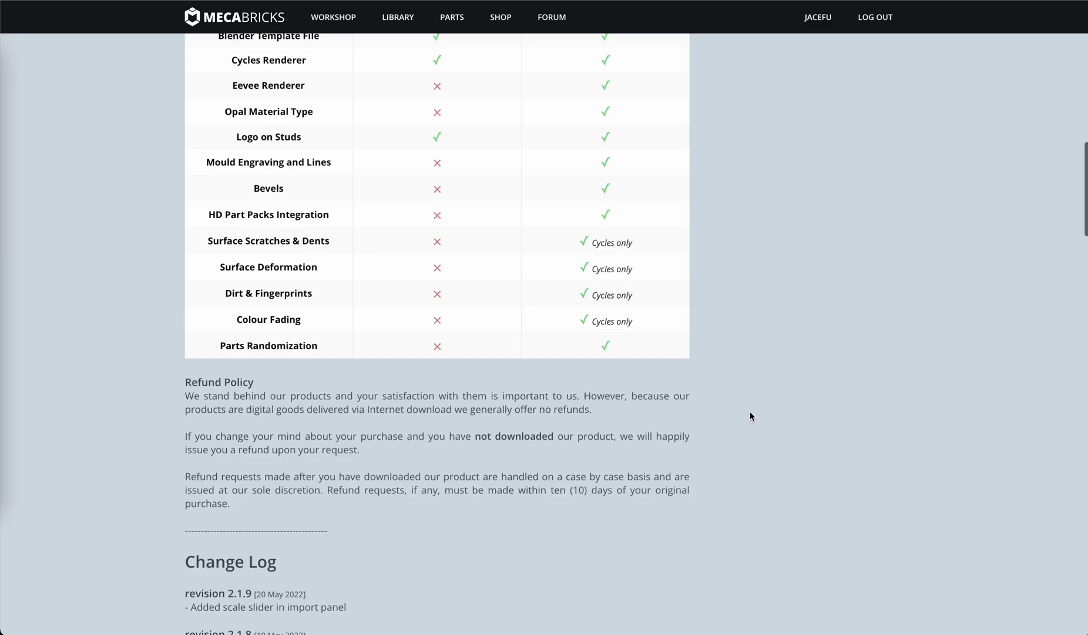
key(Home)
Step: Set the Grogu Workshop export format to Blender Add-on (.zmbx)
click(320, 26)
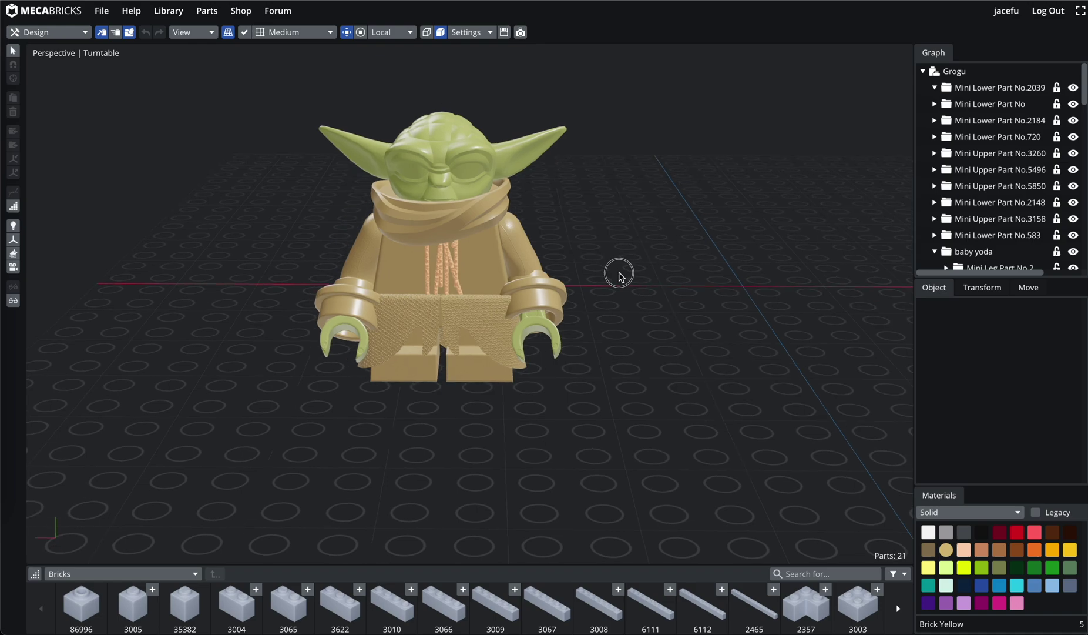
click(101, 11)
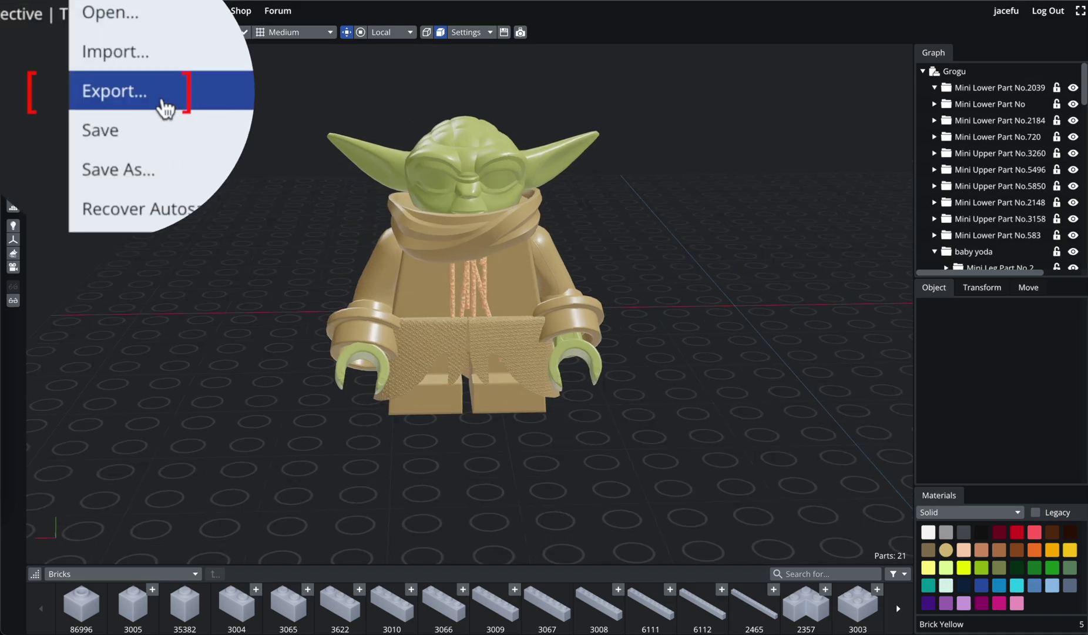
click(136, 96)
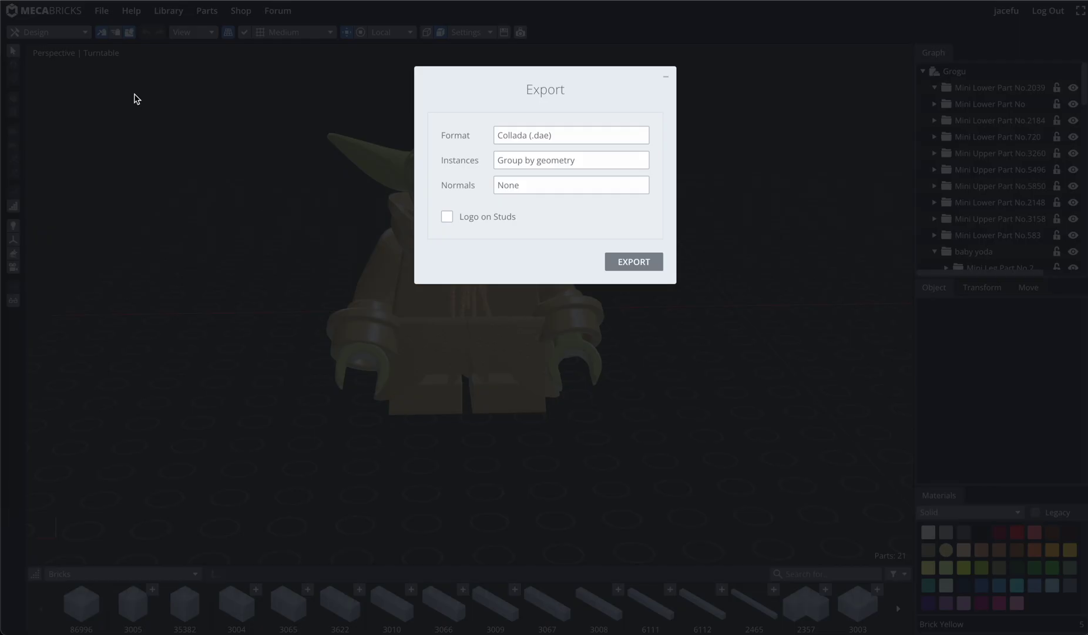
click(618, 144)
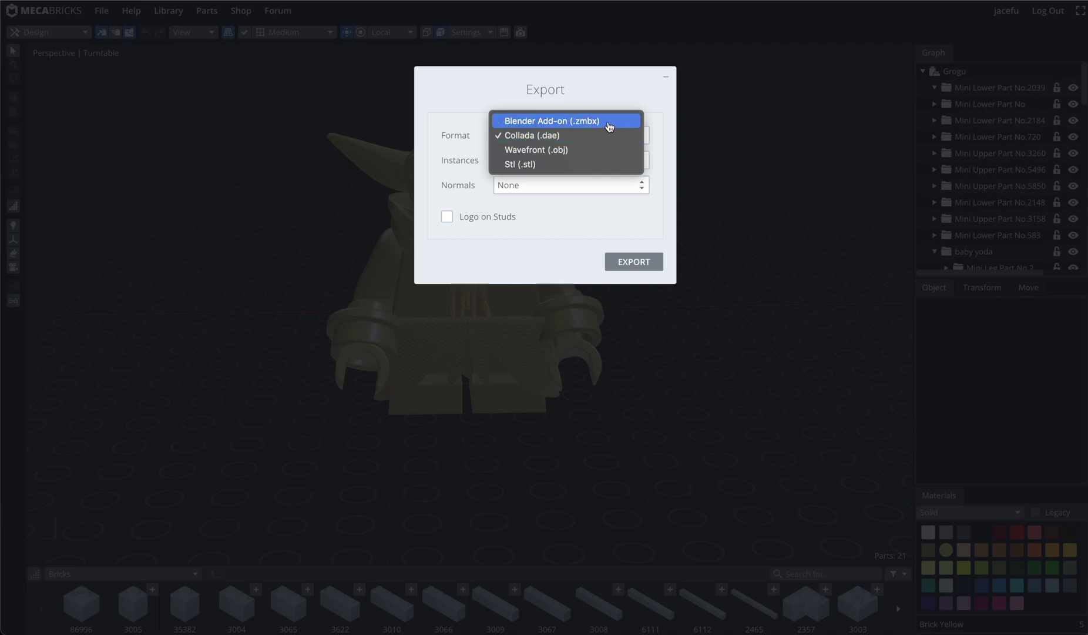
click(607, 123)
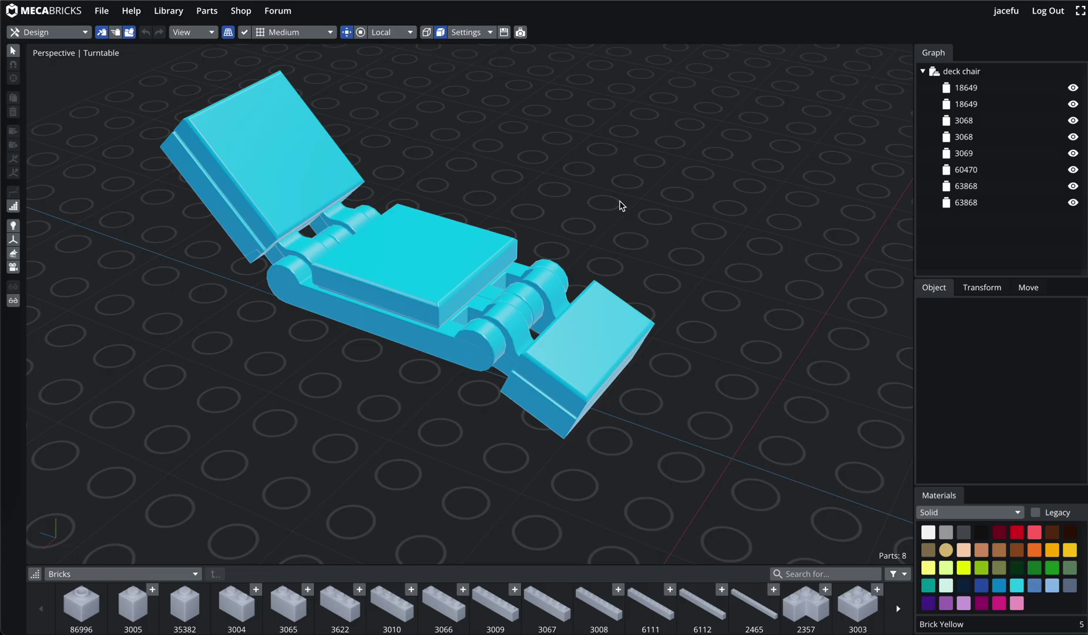
Step: Place the drinking glass 16mm away from the shaft and search the parts library for 'plant'
right_drag(620, 200, 617, 175)
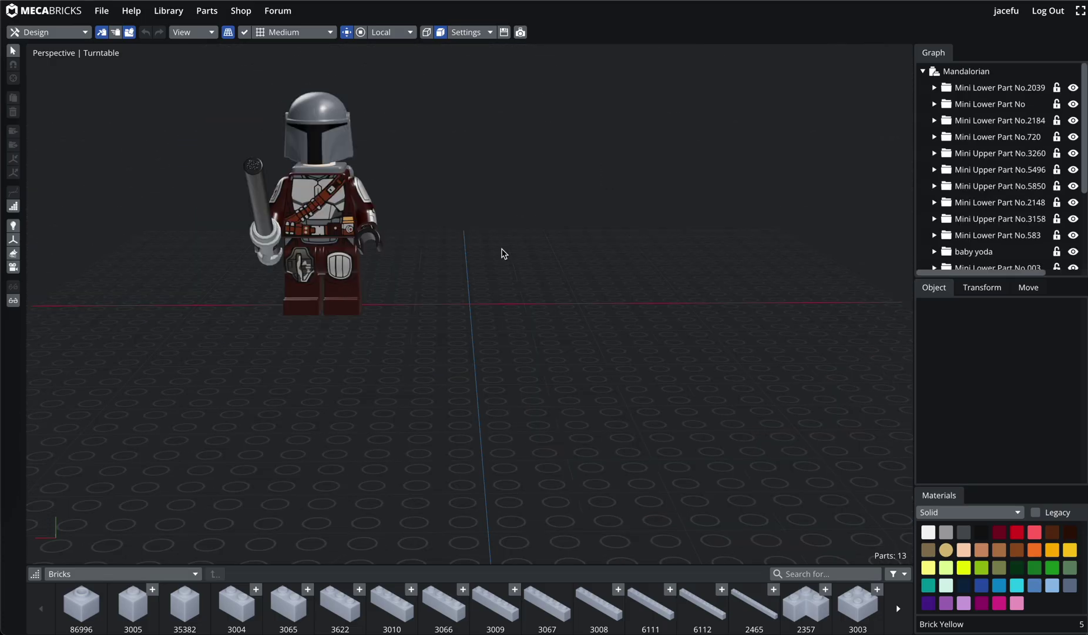
right_drag(500, 251, 532, 252)
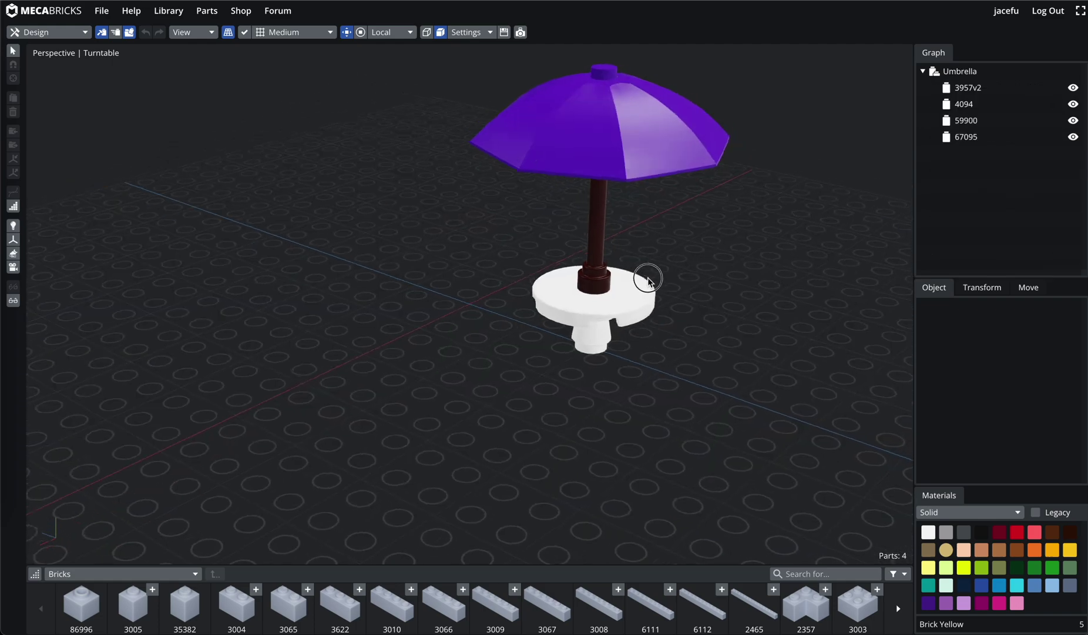
right_drag(647, 280, 588, 282)
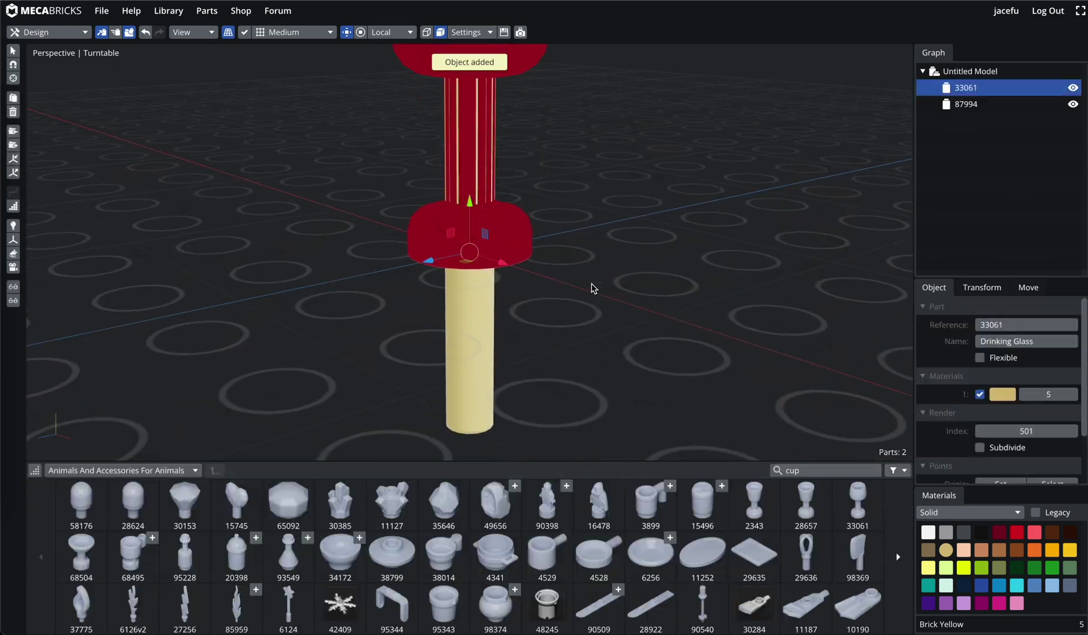
scroll(590, 286, down, 3)
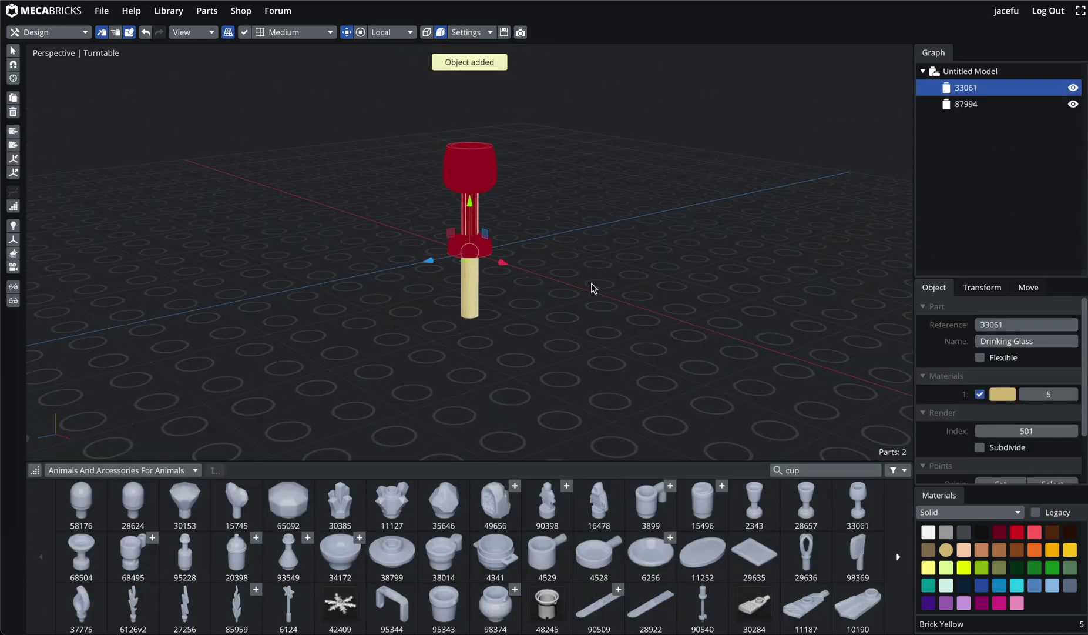
drag(508, 257, 619, 336)
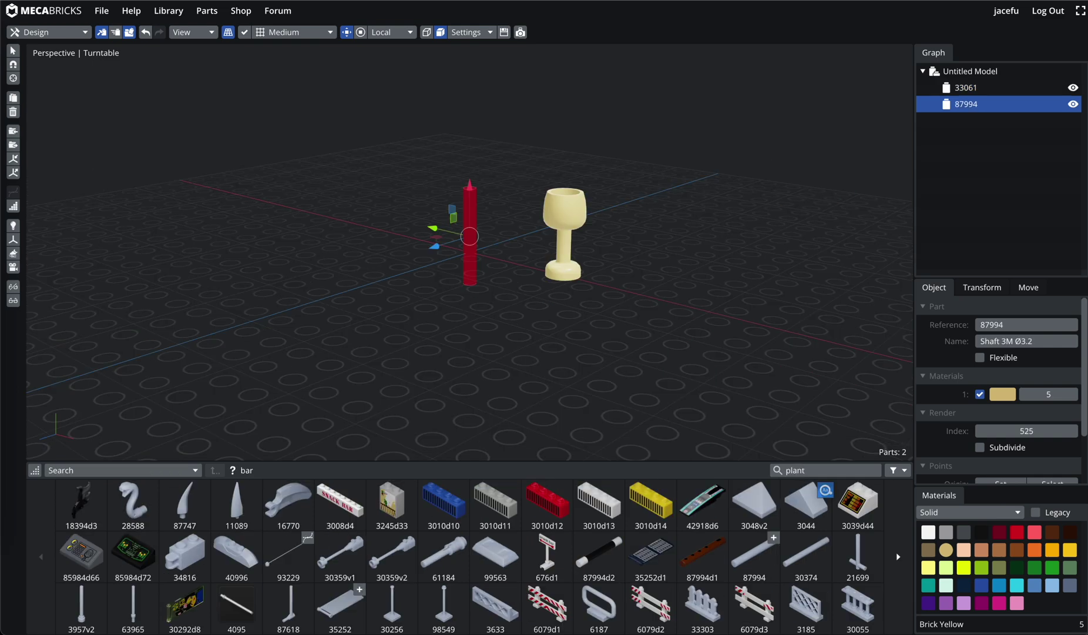
key(Return)
key(Escape)
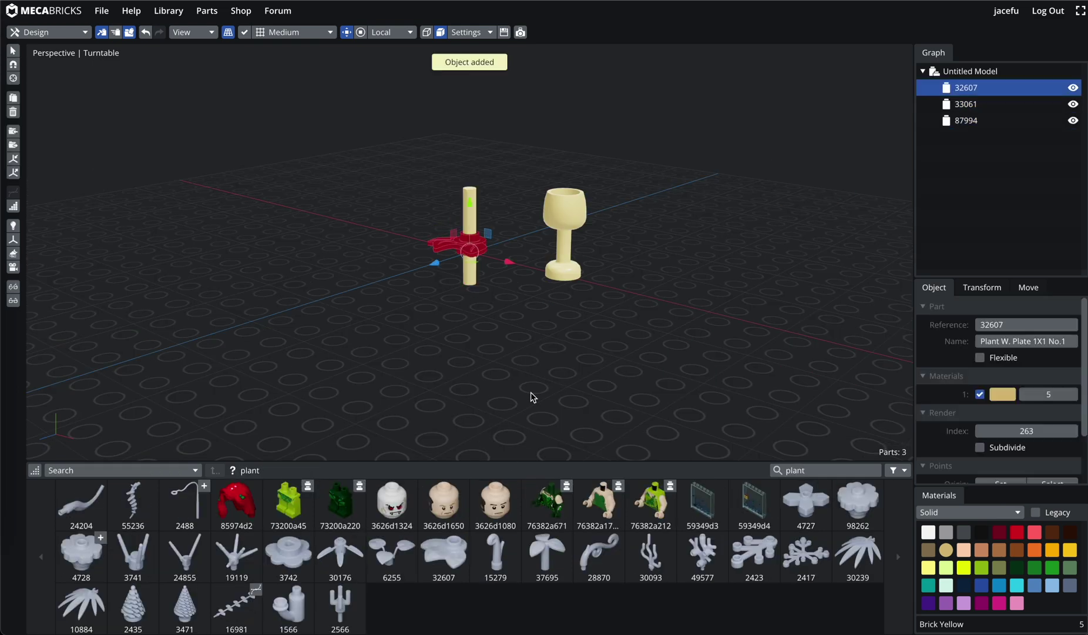
Step: Colour the plant plate green and orbit to check the goblet
scroll(508, 309, up, 3)
click(508, 309)
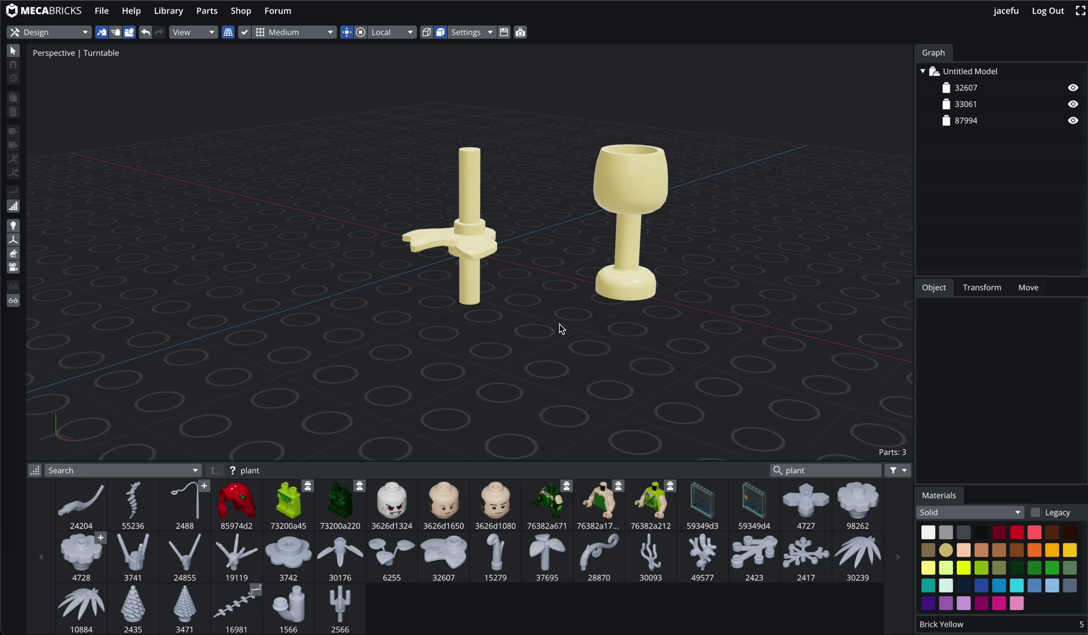
right_drag(559, 327, 322, 353)
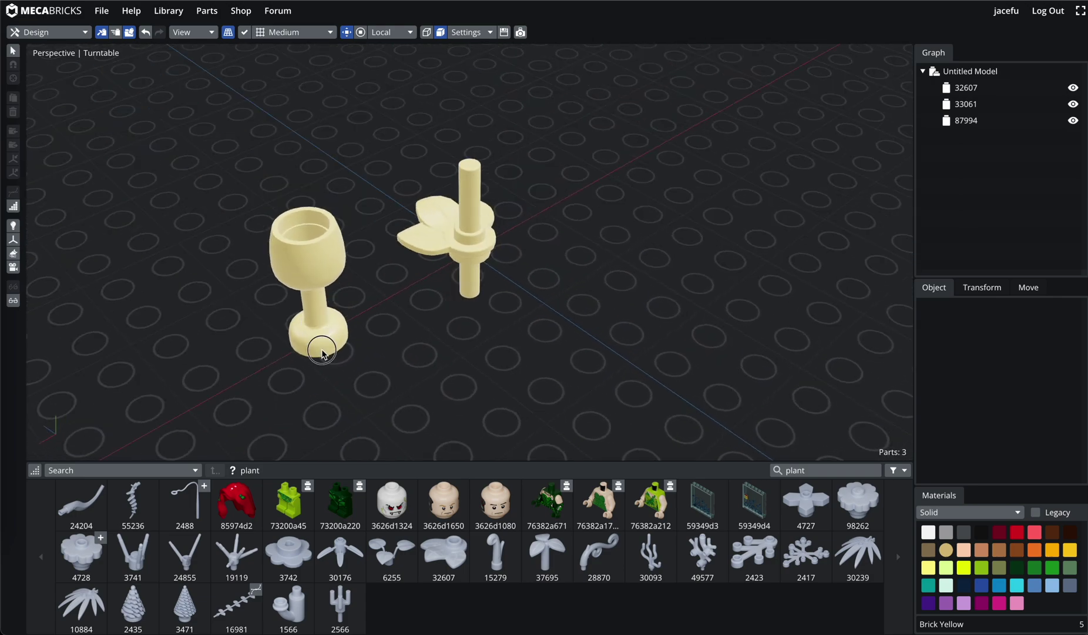
click(418, 239)
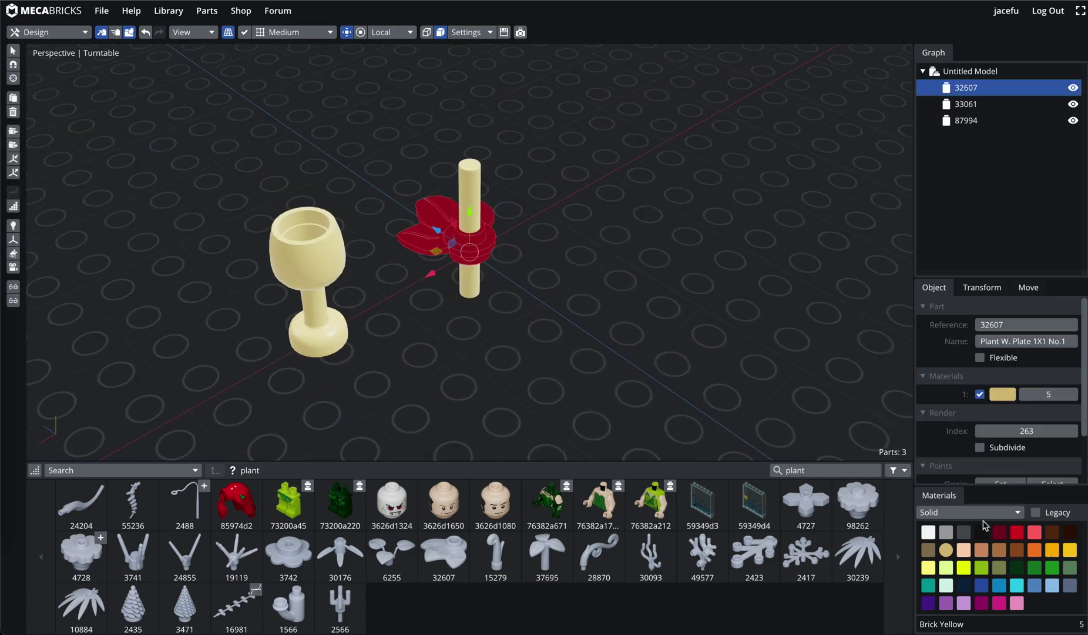
click(1052, 567)
click(624, 313)
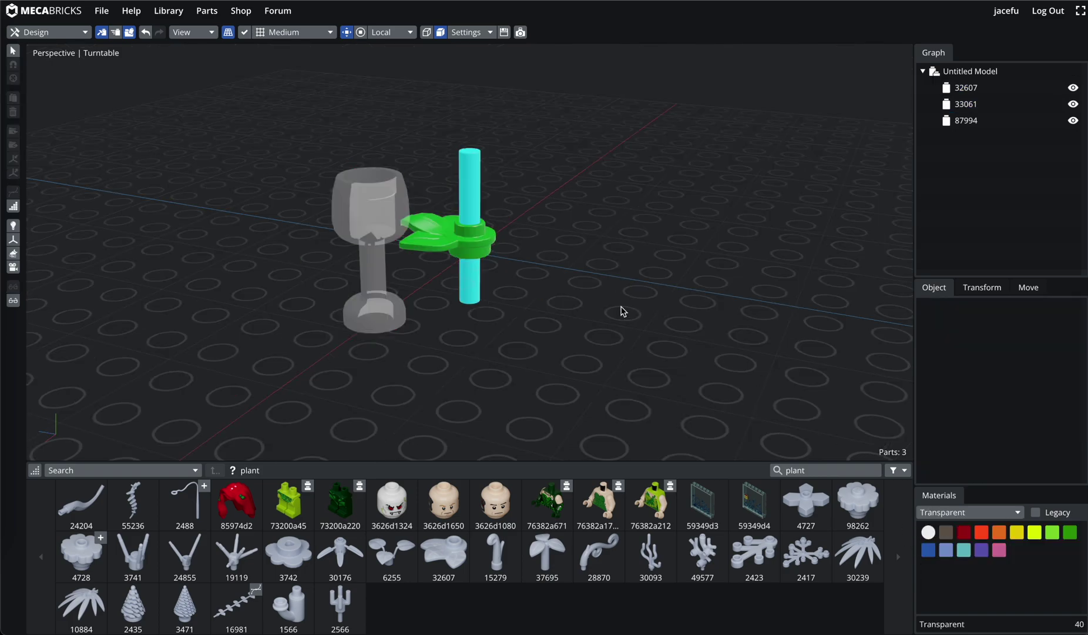
right_drag(545, 334, 729, 334)
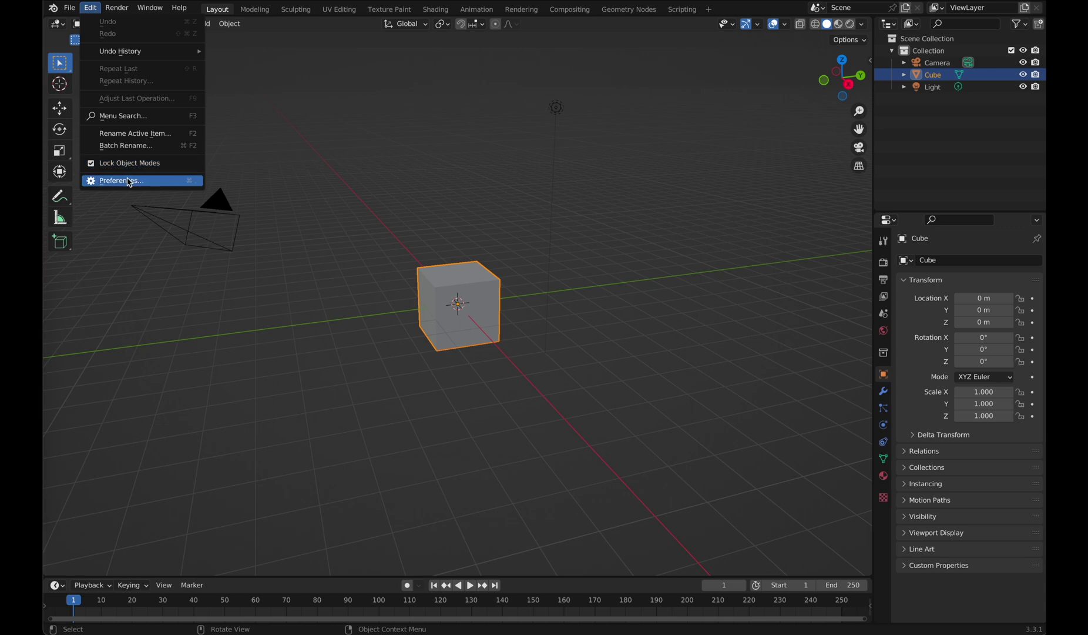
Step: Install Blender Advanced.zip as the Mecabricks Advanced add-on, enable it, and close Preferences
click(129, 183)
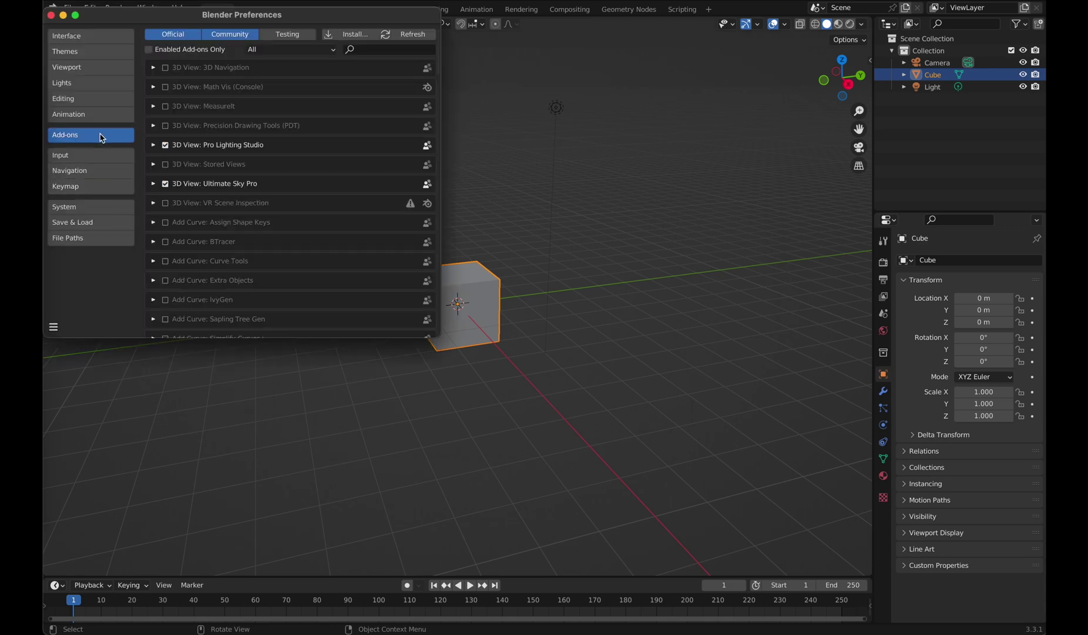
click(346, 34)
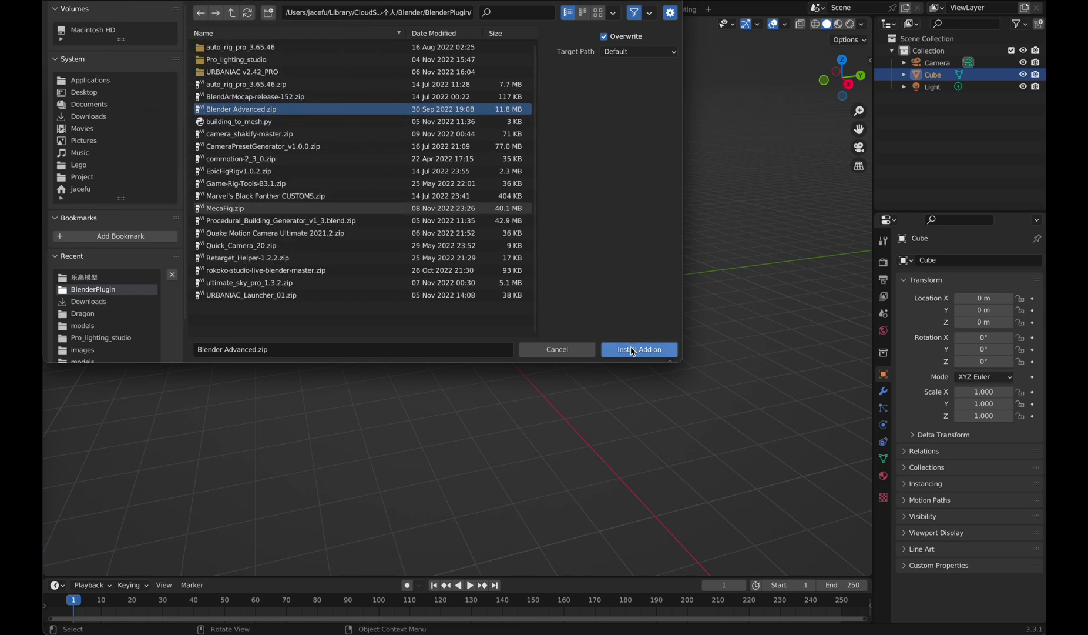
click(632, 349)
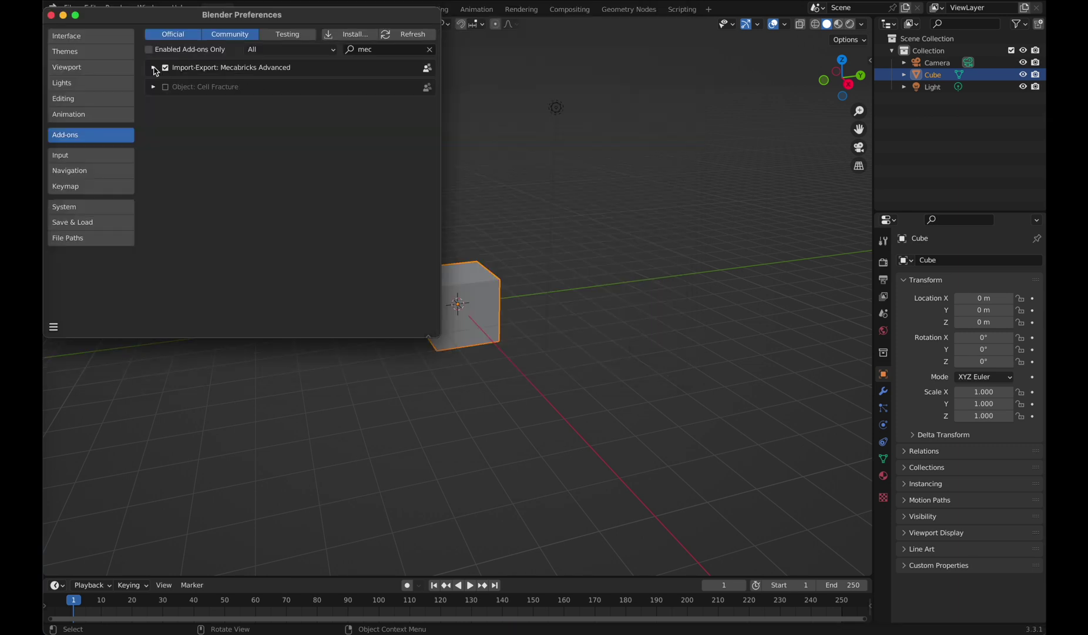
click(154, 68)
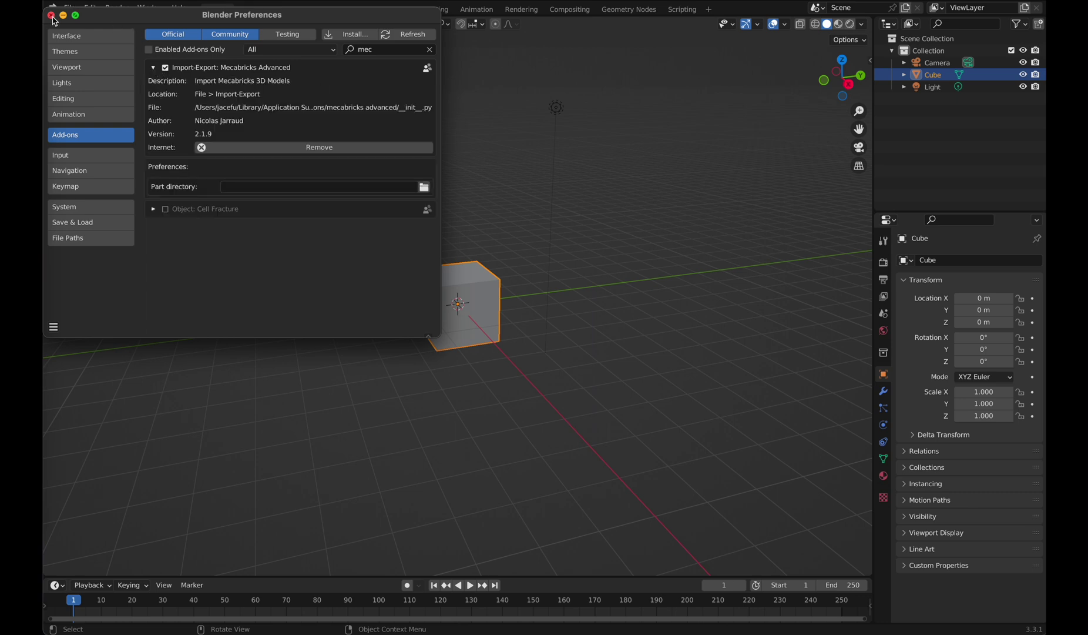
click(51, 16)
key(n)
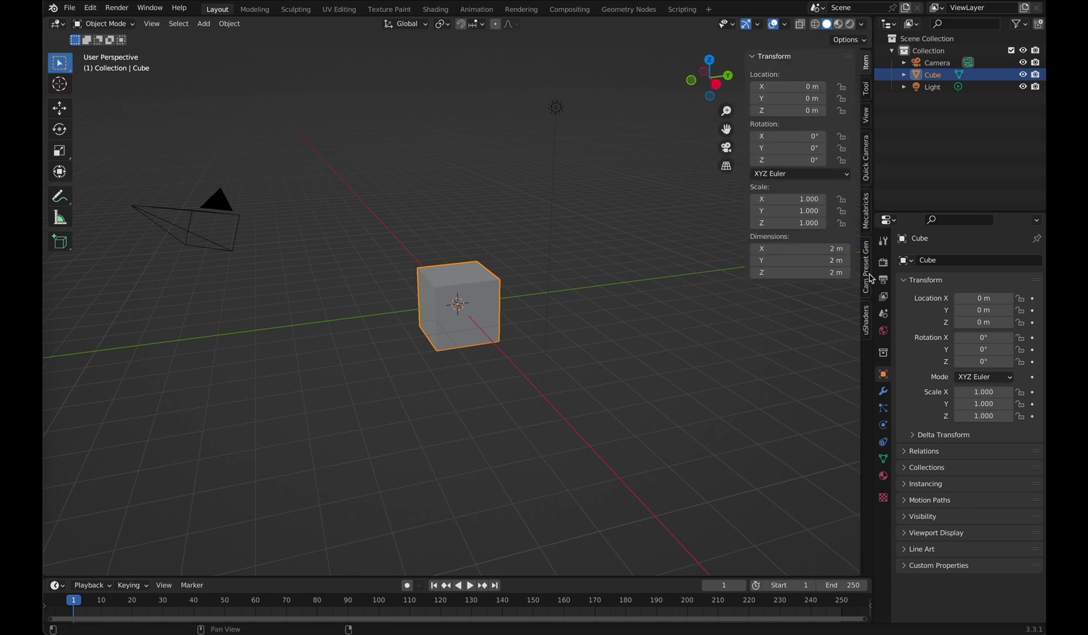
Step: Check the Mecabricks wear settings, remove the default cube, and reach the import options
click(868, 221)
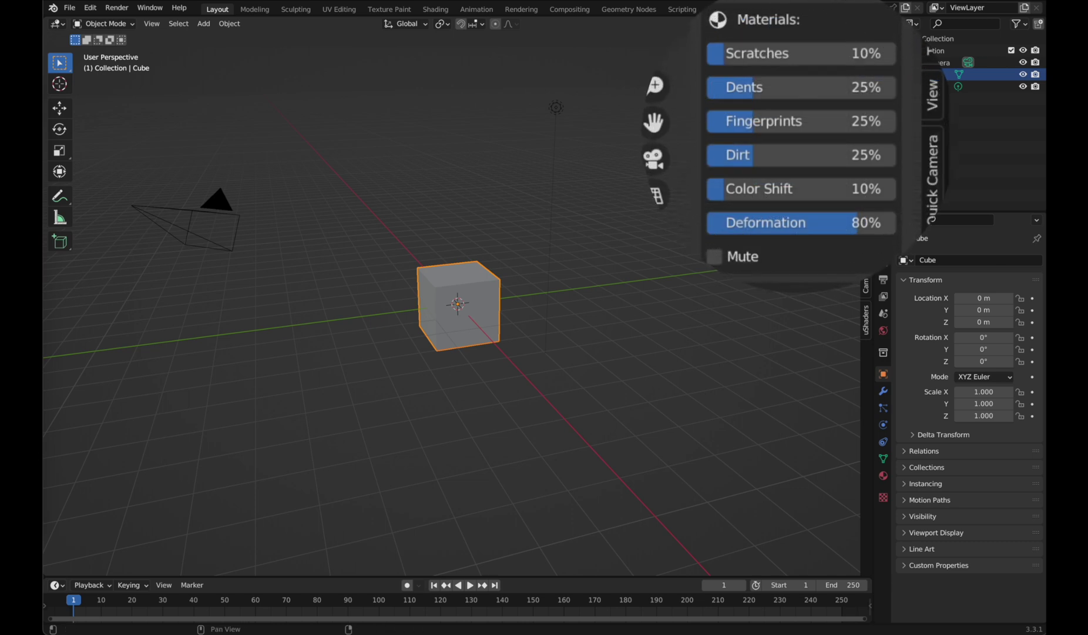
key(alt+a)
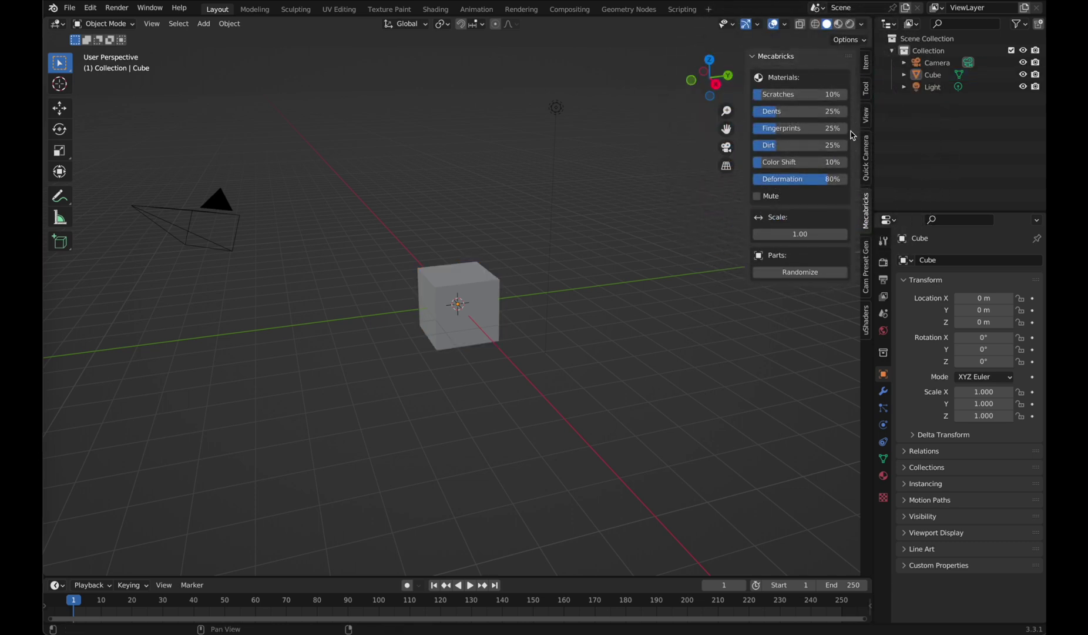
click(71, 8)
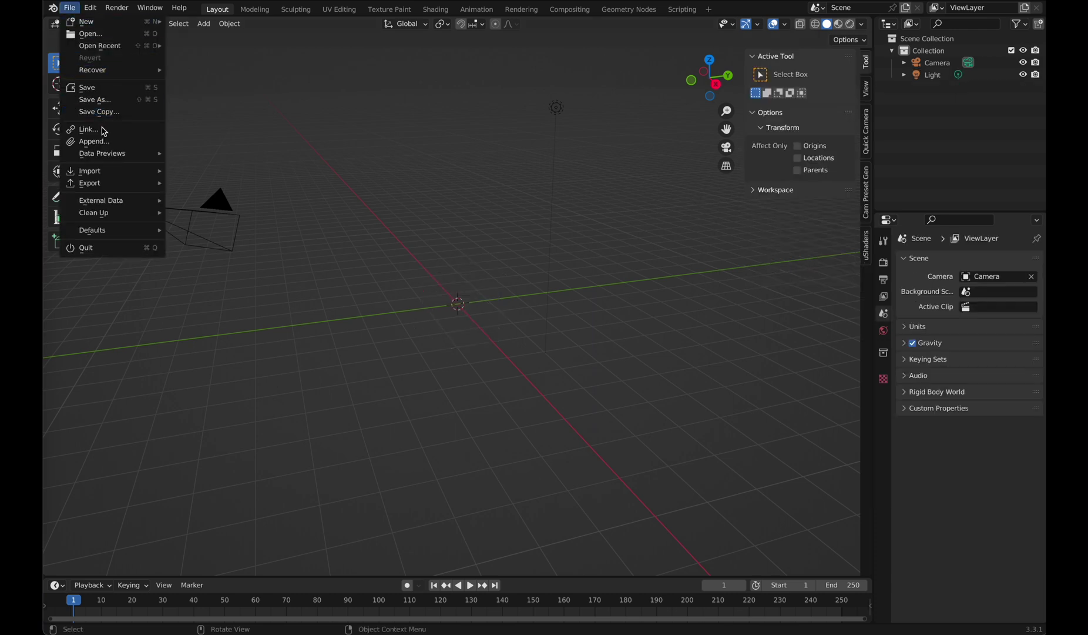
mouse_move(90, 169)
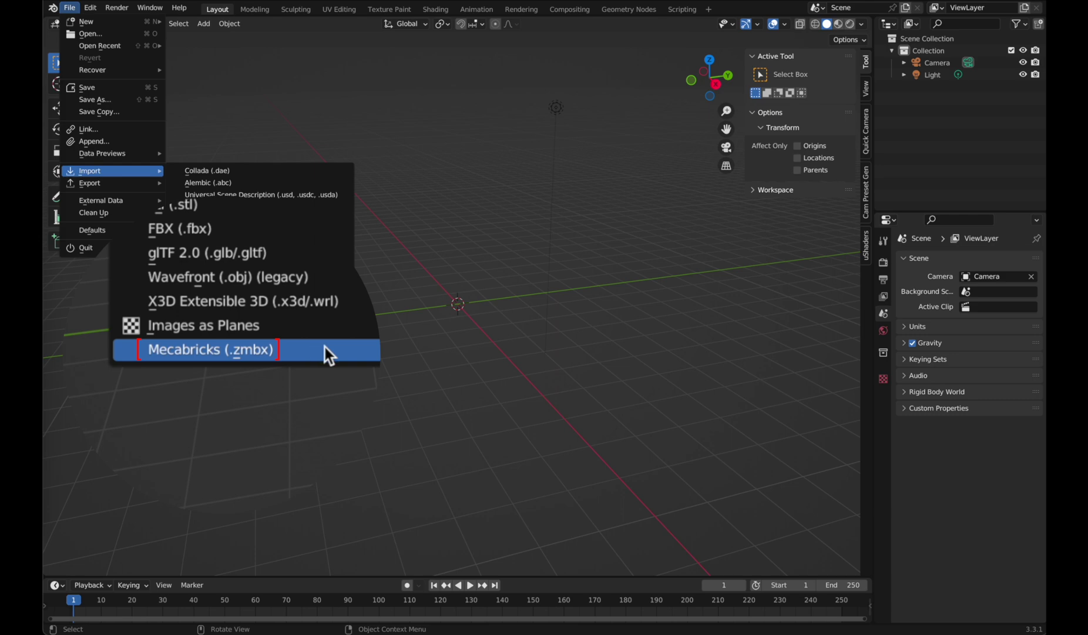
Step: Import Grogu.zmbx from Downloads with the Mecabricks (.zmbx) importer
click(325, 348)
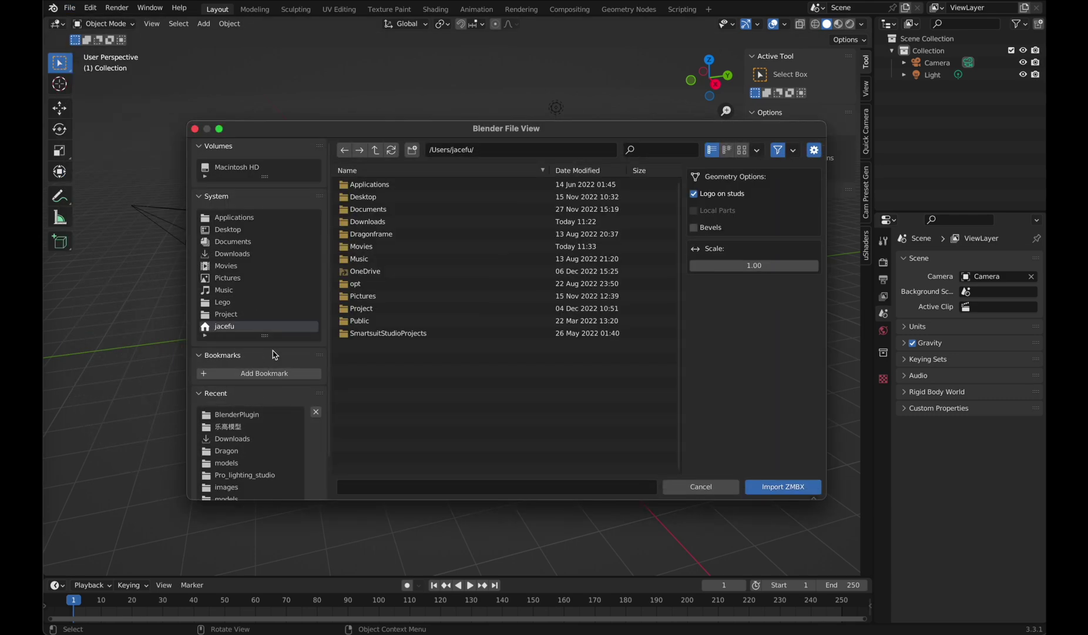
click(262, 253)
click(391, 184)
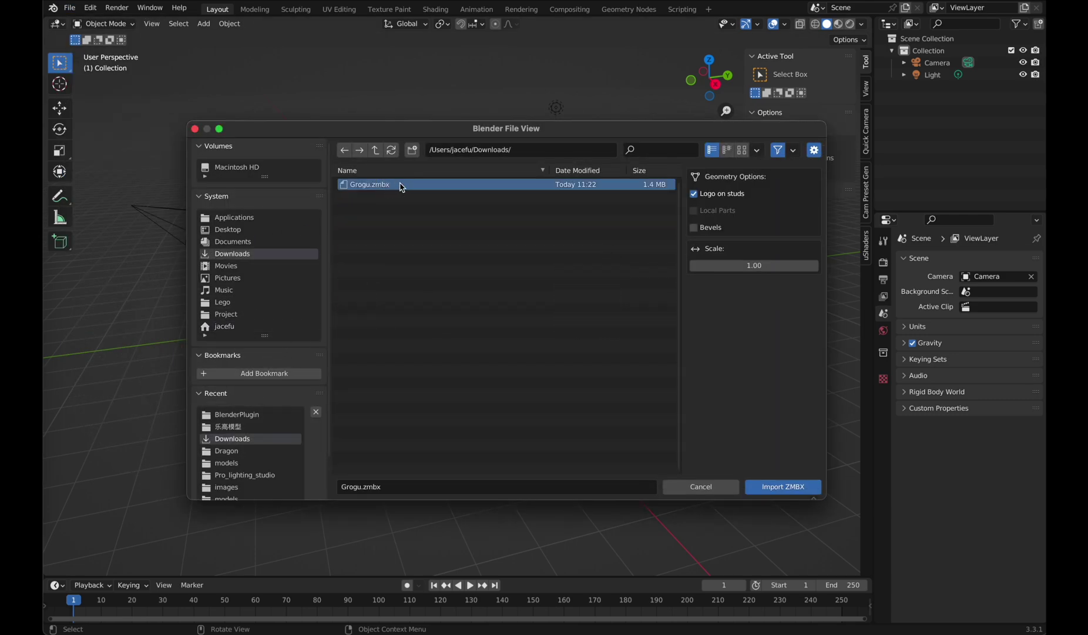
click(781, 486)
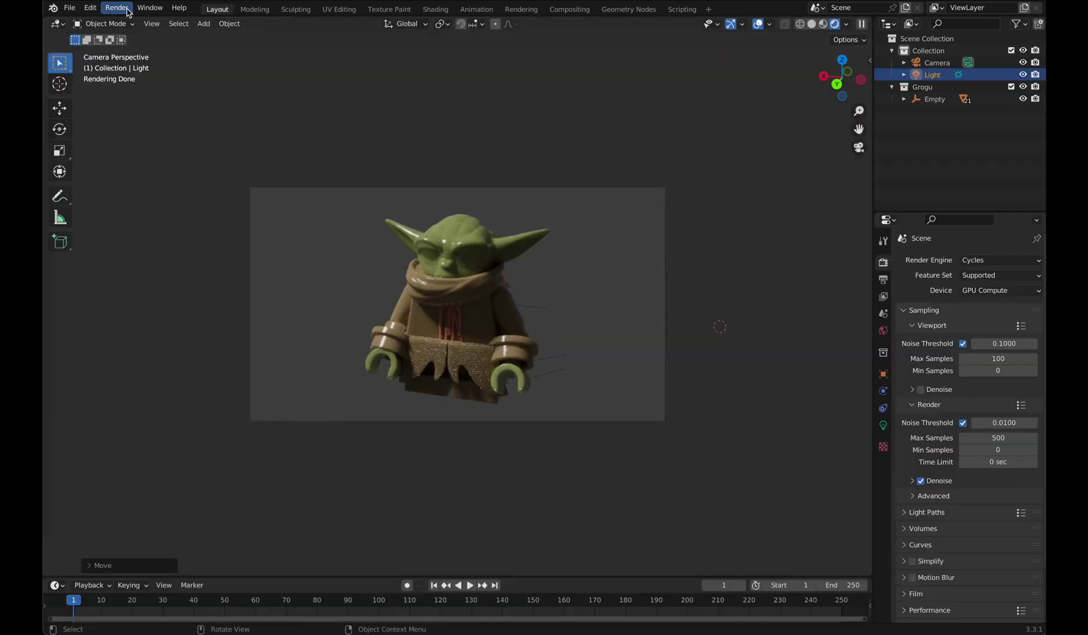
Step: Render an image of the Grogu scene
click(117, 7)
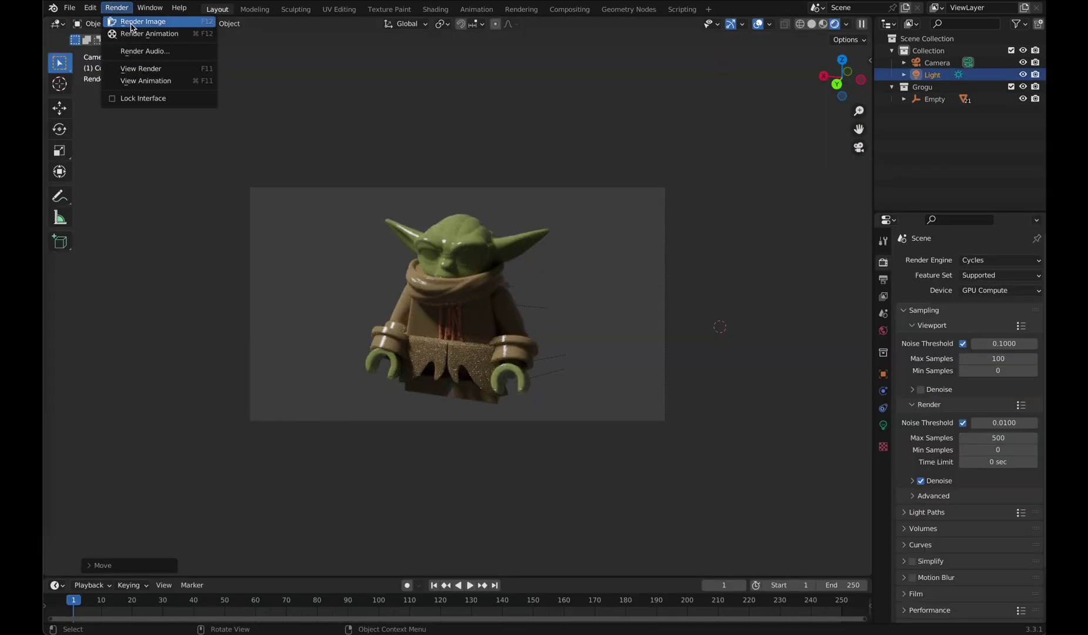
click(131, 23)
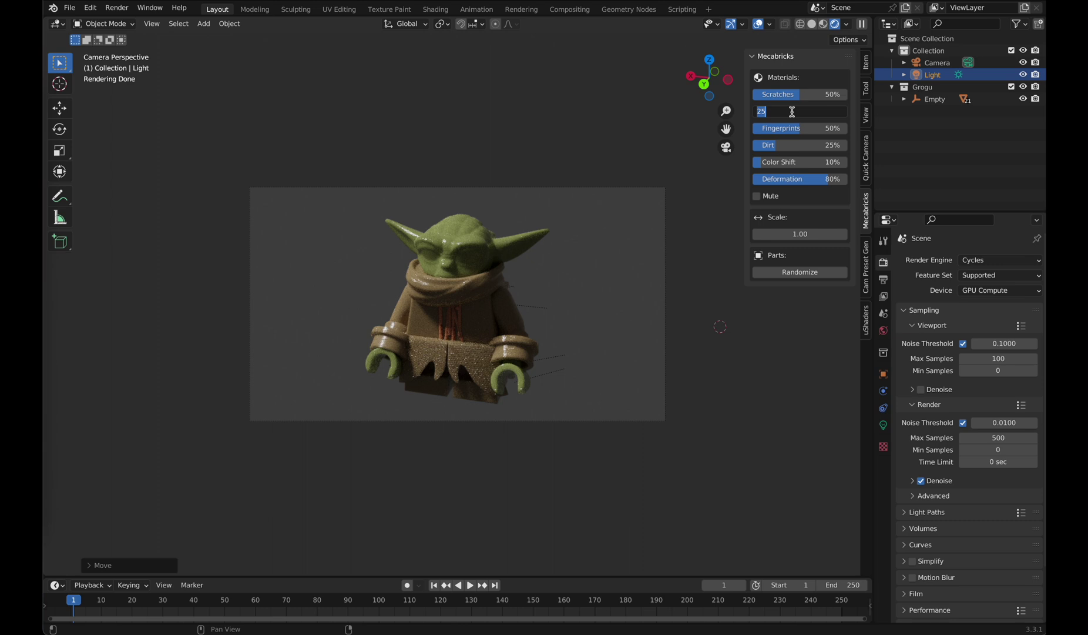
Step: Apply 30% dents and compare the Slot 1 and Slot 2 Grogu renders
key(Return)
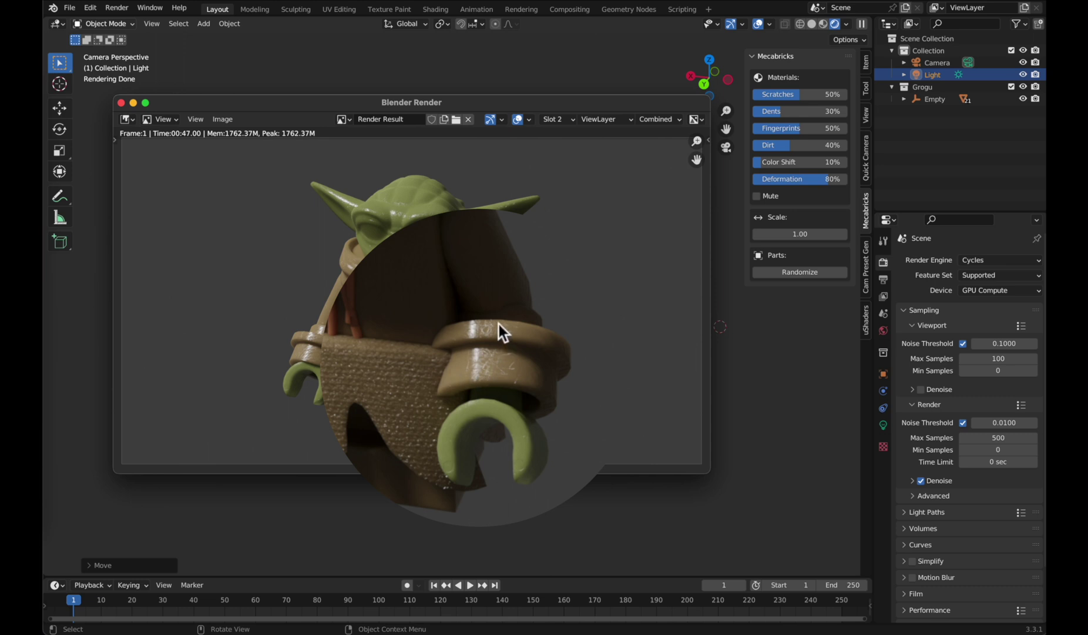
click(561, 120)
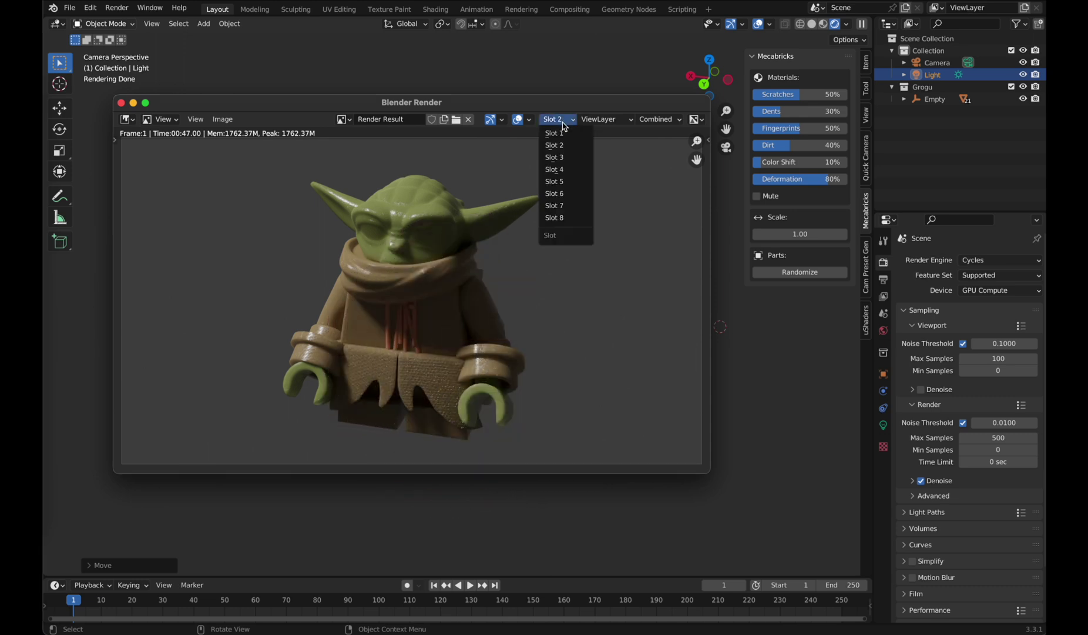
click(561, 134)
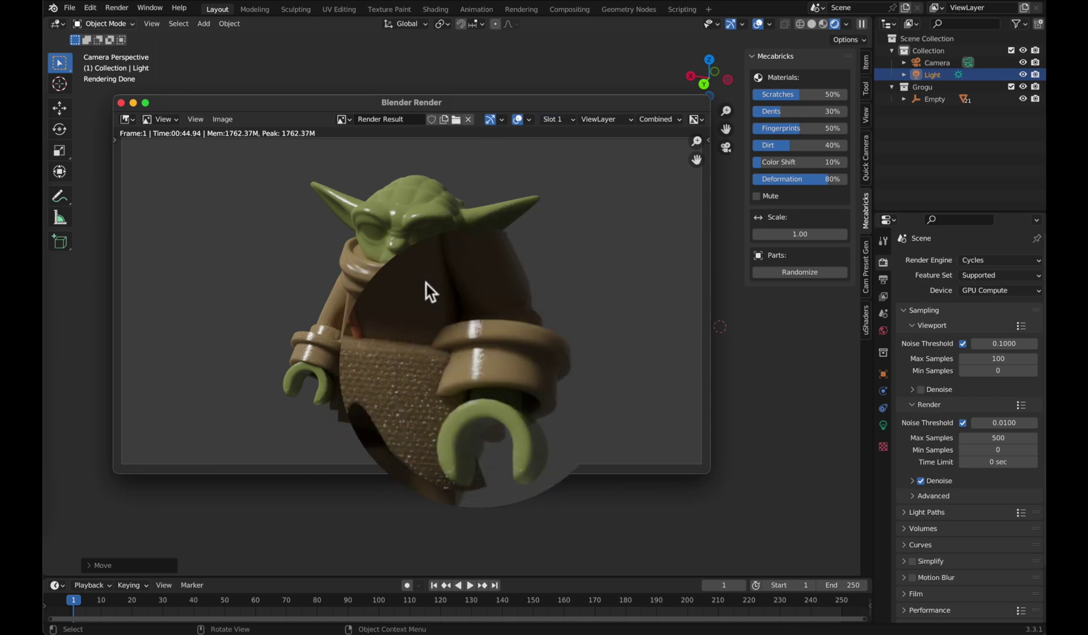
click(558, 120)
click(563, 146)
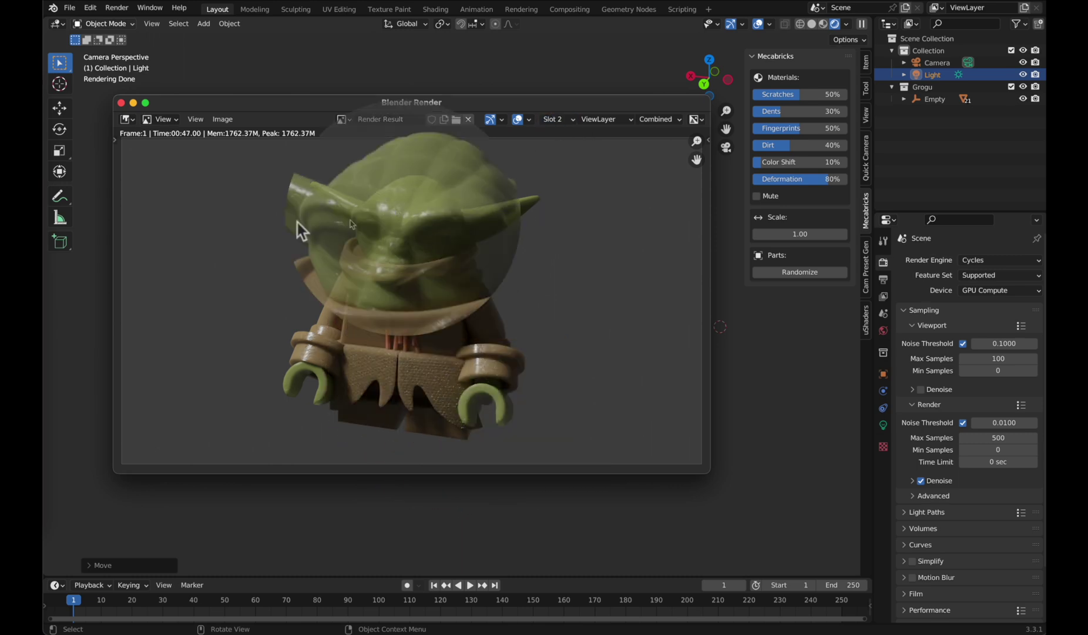
click(552, 119)
click(562, 136)
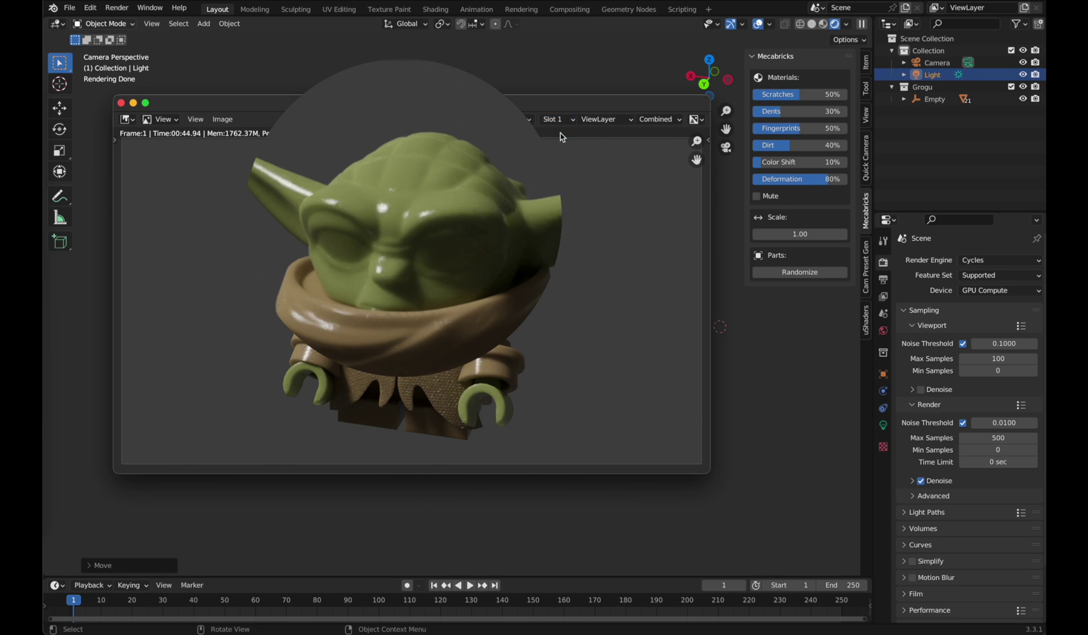
click(561, 121)
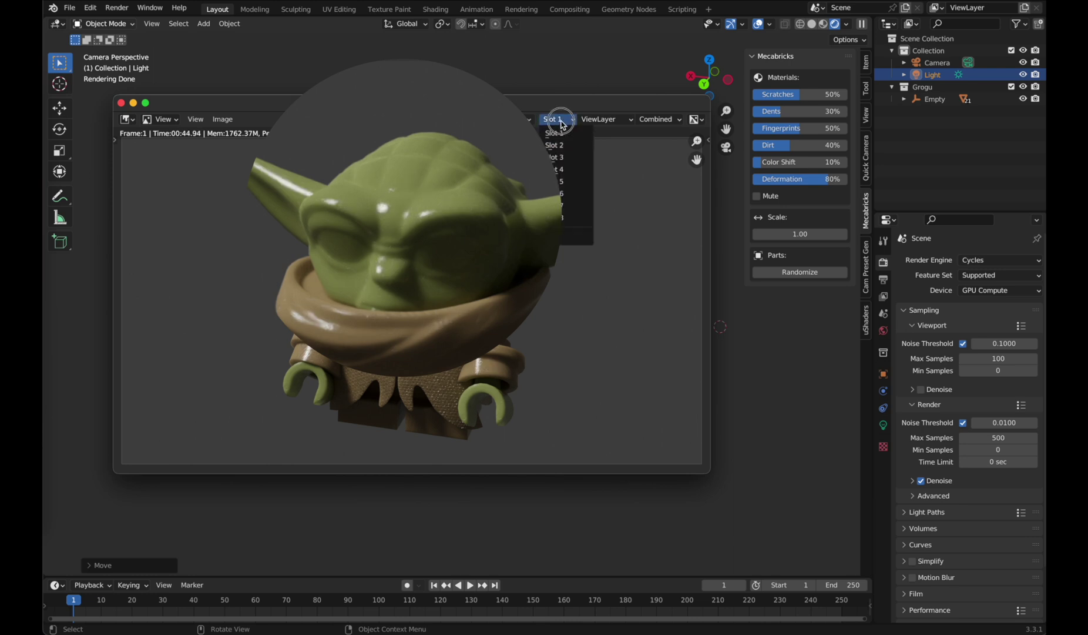